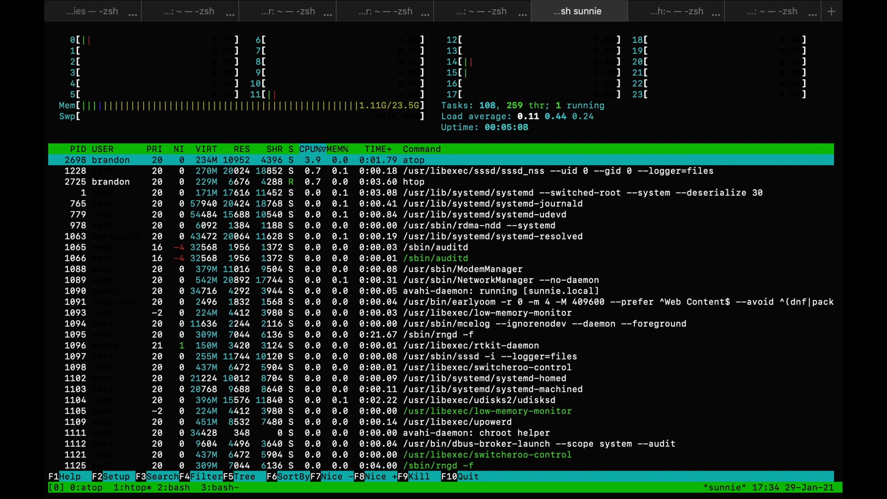
Step: In the tmux window with the idle home-directory shell, list the block devices with lsblk and show the RAID status with cat /proc/mdstat
key("ctrl+b")
type("n")
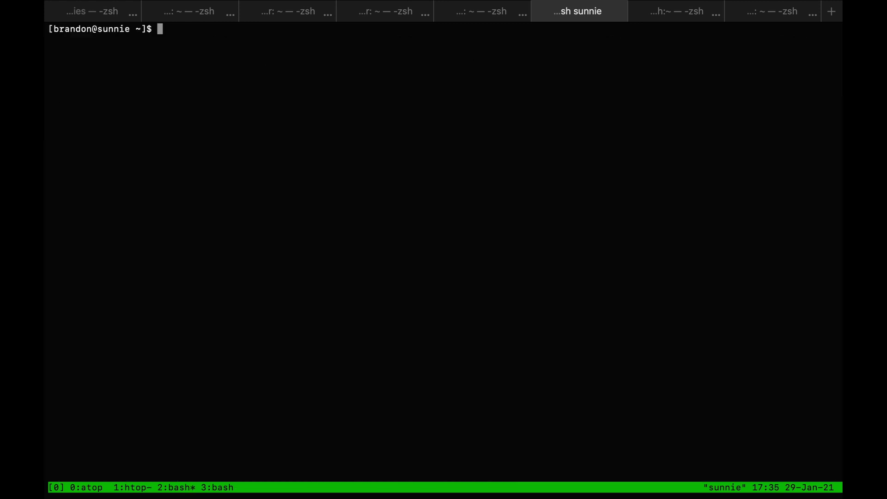
type("lsblk")
key("Return")
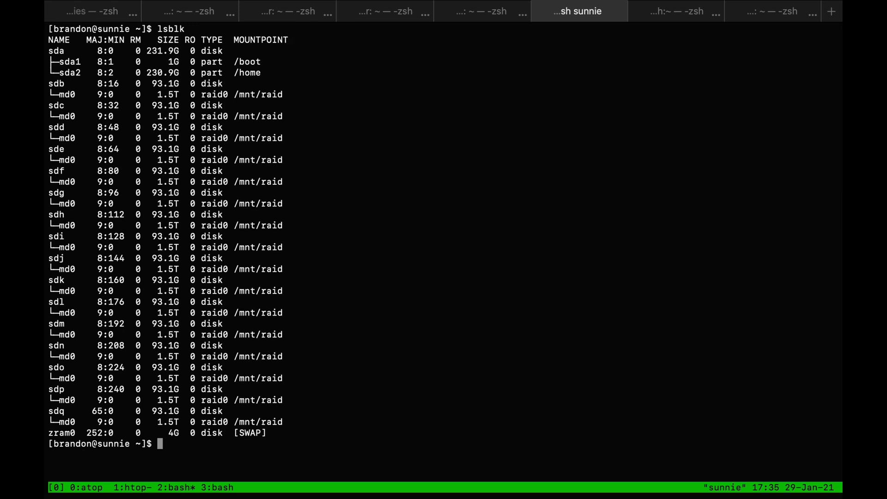
type("cat /proc/mdstat")
key("Return")
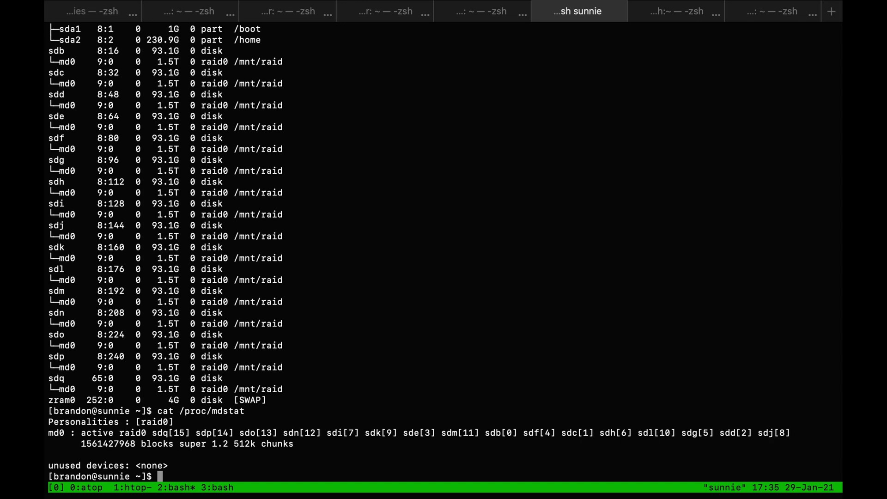
Step: In the /mnt/raid shell, start copying test.img to fds using rsync with the -P progress option
key("ctrl+b")
key("n")
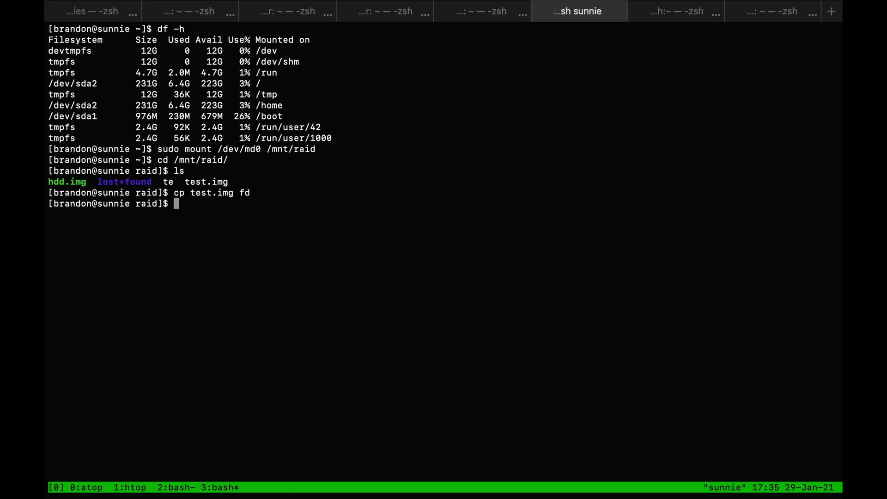
type("rsync test")
key("Tab")
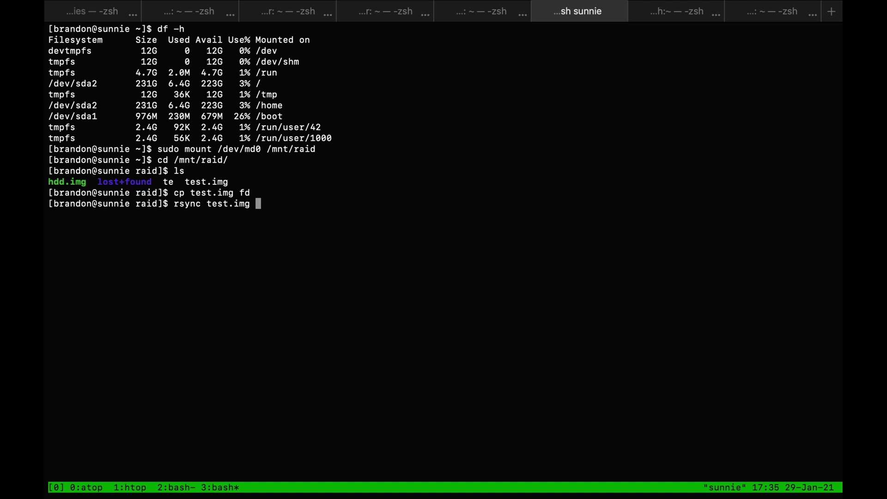
key("Left")
key("Left")
key("Left")
key("Left")
key("Left")
key("Left")
key("Left")
key("Left")
key("Left")
type("-P")
key("Right")
key("Right")
key("Left")
key("Left")
key("Right")
key("Right")
key("Right")
key("Right")
key("Right")
key("Right")
key("Right")
key("Right")
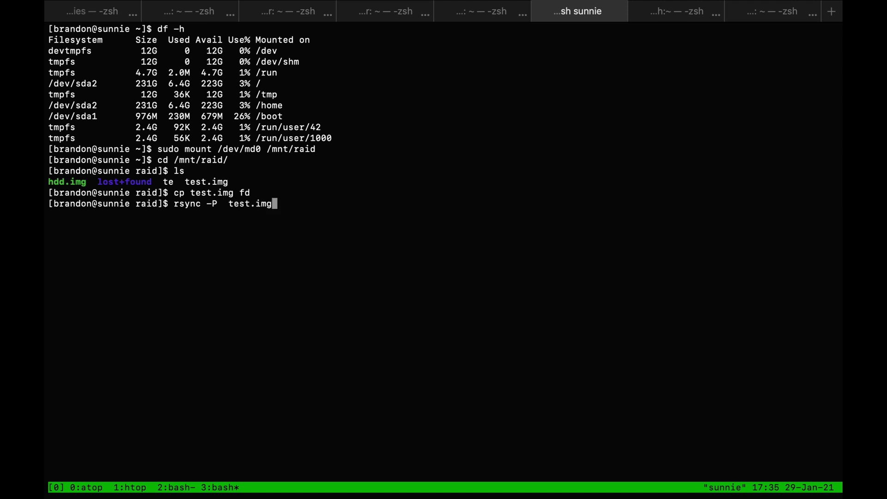
type("fds")
key("Return")
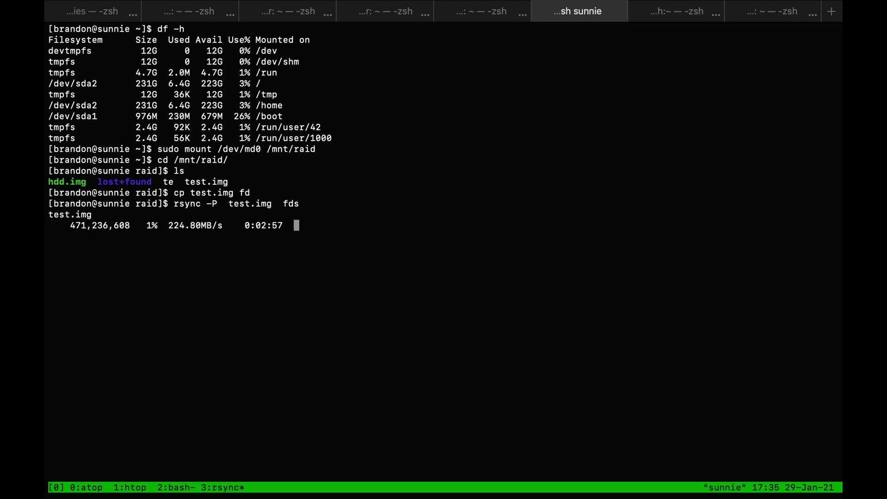
Step: Check the rsync load in htop, and start per-second disk monitoring with iostat -m 1 in tmux window 2
key("ctrl+b")
key("1")
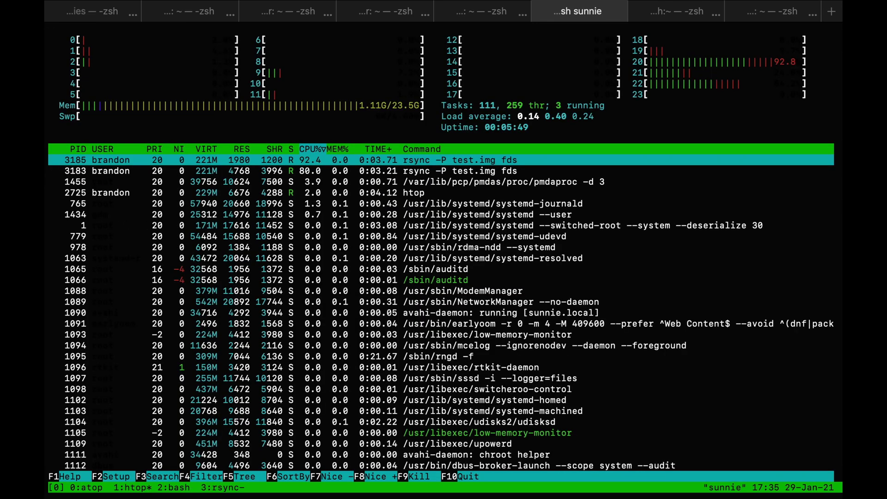
key("ctrl+b")
key("2")
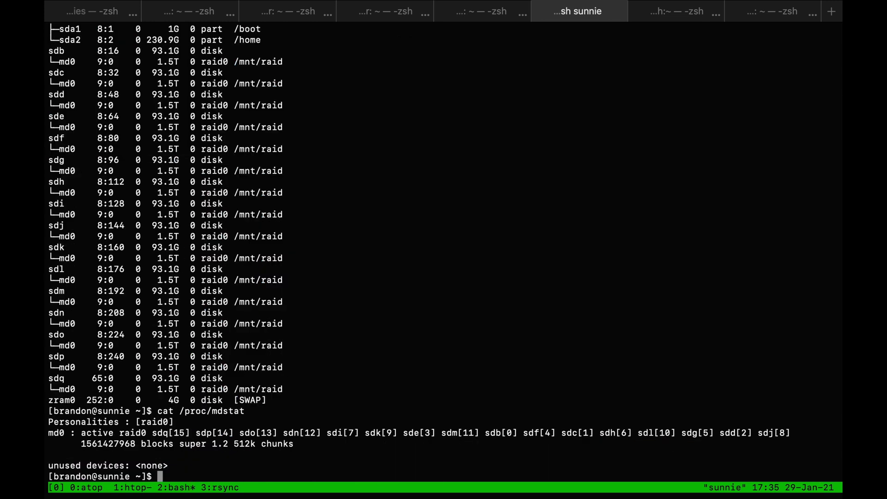
type("iostat -m 1")
key("Return")
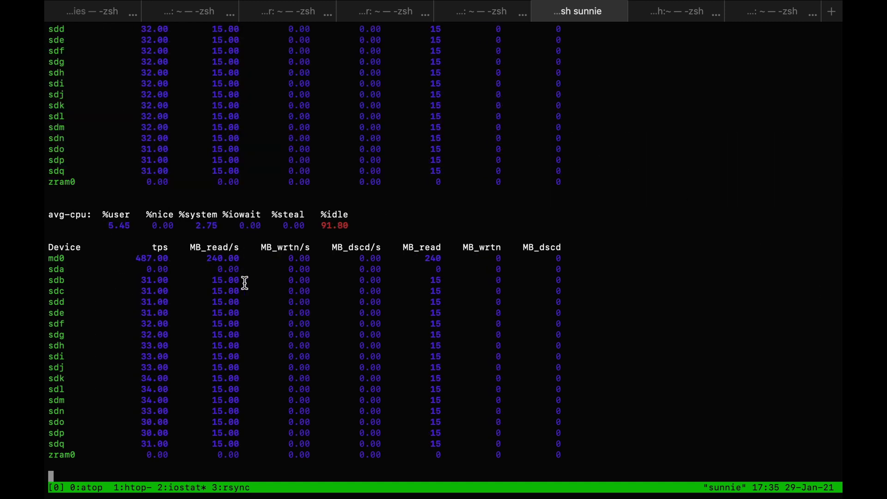
Step: Return to htop and select the second rsync -P test.img fds process to examine its CPU usage
key("ctrl+b")
key("1")
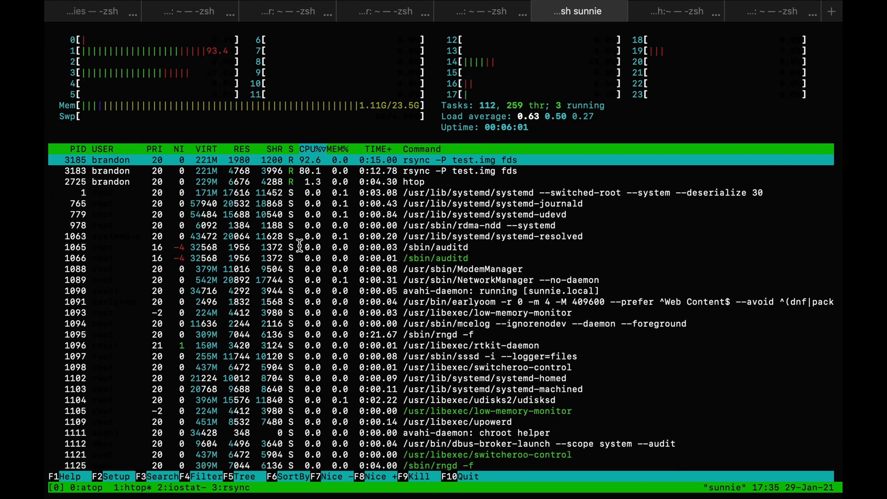
left_click(457, 172)
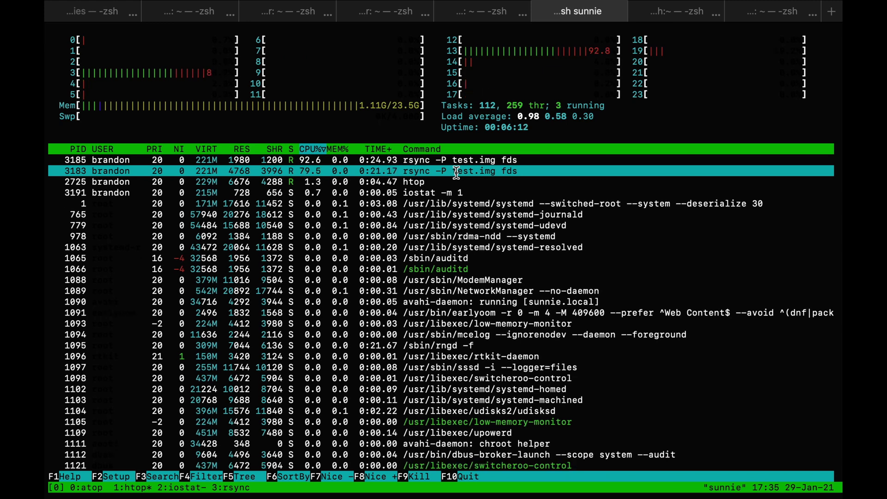
Step: Return to the rsync window and interrupt the running test.img copy
key("ctrl+b")
key("n")
key("ctrl+b")
key("n")
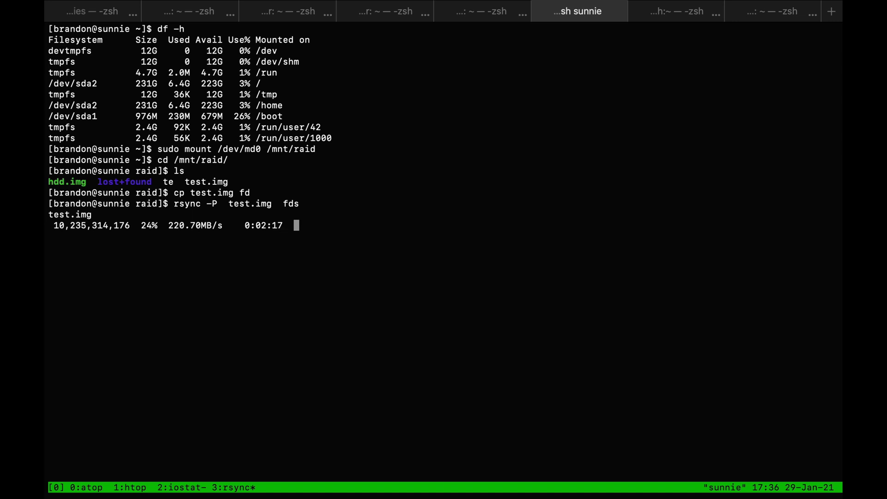
key("ctrl+c")
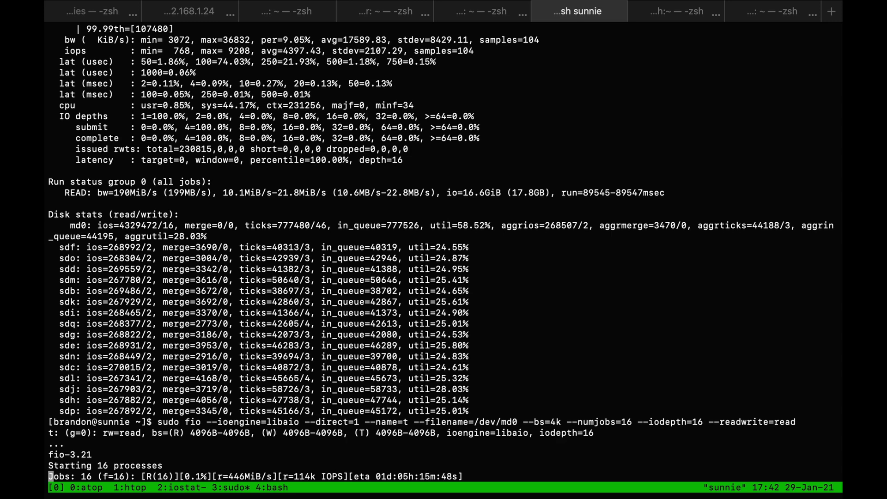
Step: Stop the running 16-job fio read test, recall its command and reduce the I/O depth to 1
key("ctrl+c")
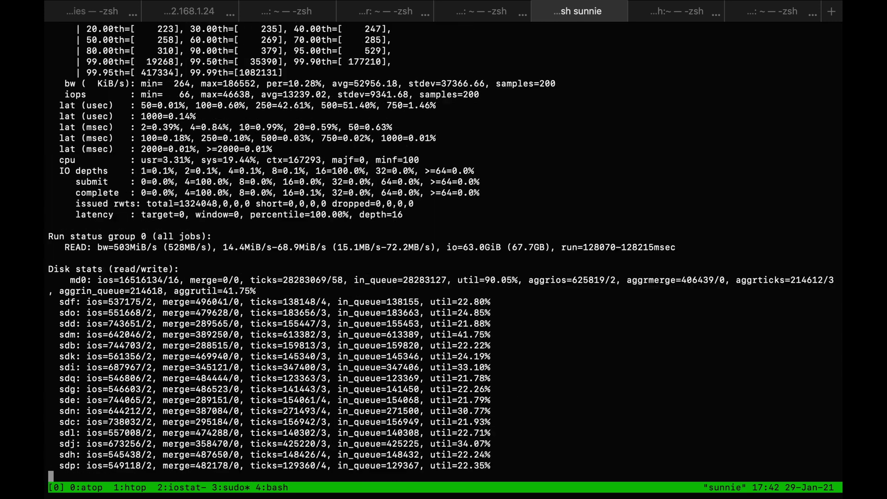
key("Up")
key("Left")
key("Left")
key("Left")
key("Left")
key("Left")
key("Left")
key("Left")
key("Left")
key("Left")
key("Left")
key("Left")
key("Left")
key("Left")
key("Left")
key("Left")
key("Left")
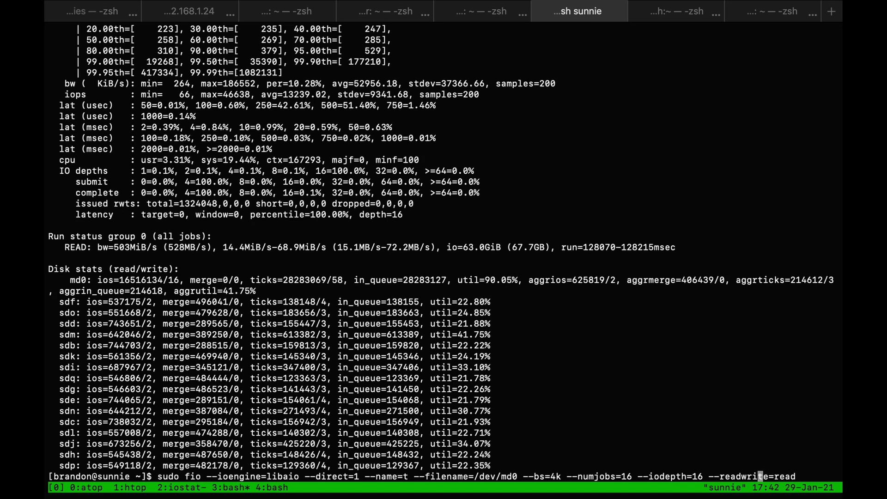
key("BackSpace")
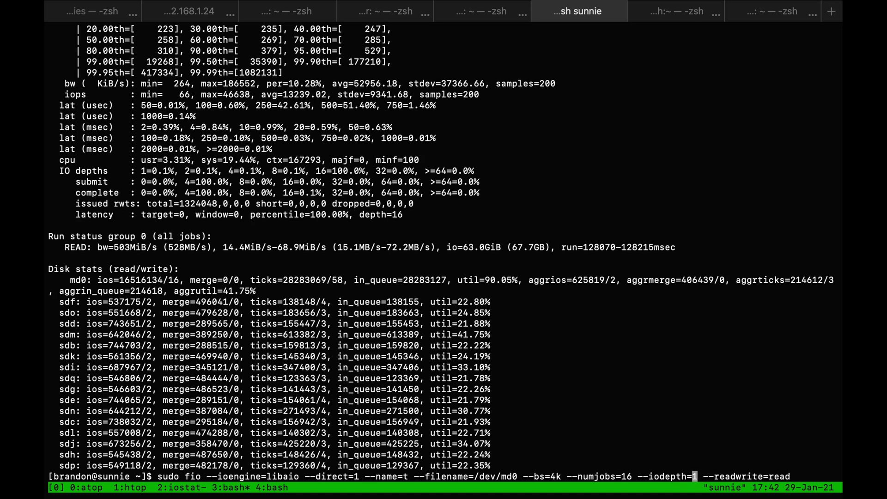
Step: Reduce numjobs to 1 in the recalled command and start the 4k fio read test on /dev/md0
key("Left")
key("Left")
key("Left")
key("Left")
key("Left")
key("Left")
key("Left")
key("Left")
key("Left")
key("Left")
key("Left")
key("Left")
key("BackSpace")
key("Return")
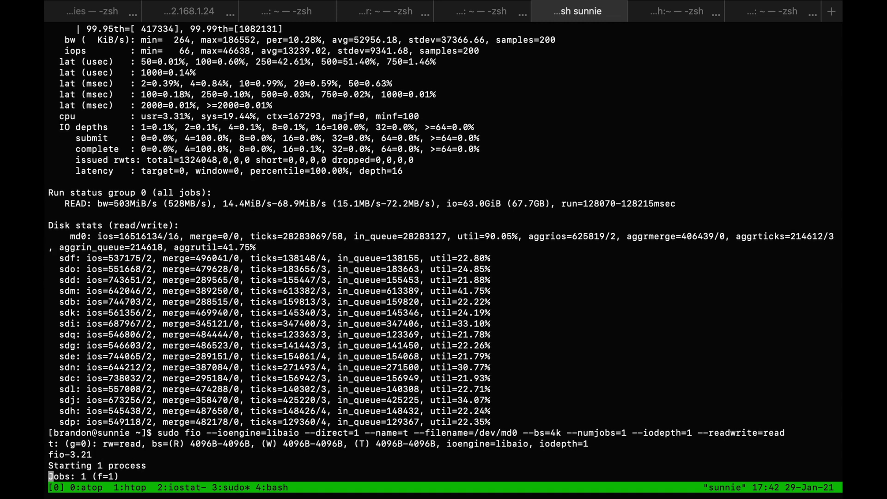
Step: Compare the single-job test's throughput between the iostat window and the fio progress line
key("ctrl+b")
key("2")
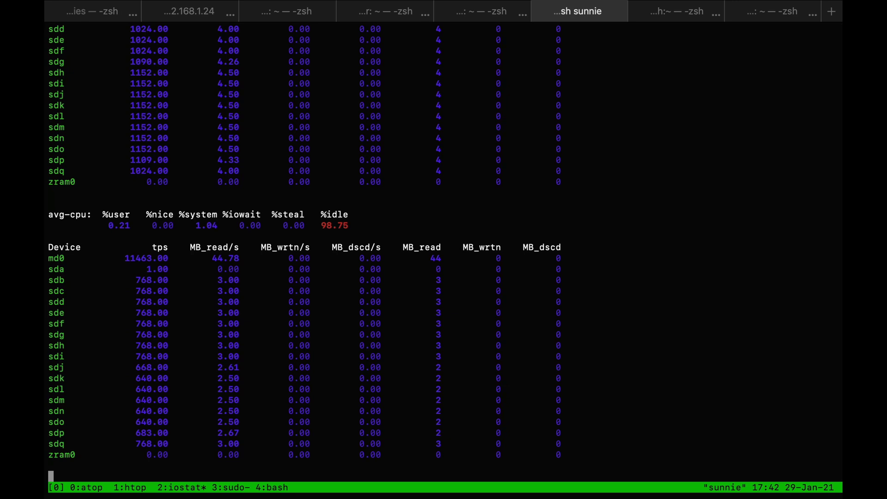
key("ctrl+b")
key("3")
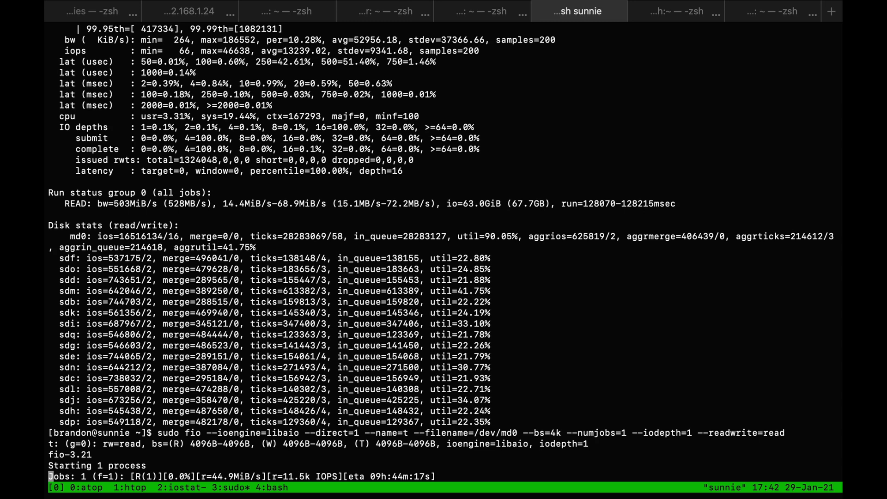
key("ctrl+b")
key("2")
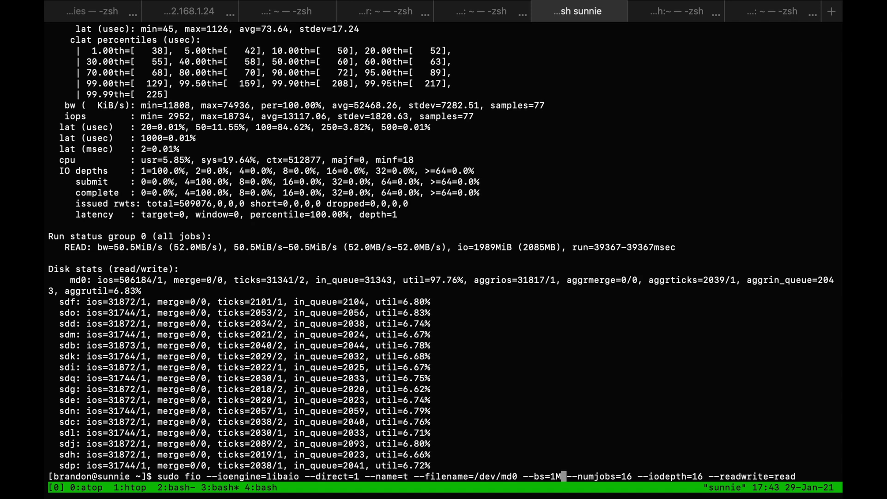
Step: Start the fio read test on /dev/md0 with bs=1M, numjobs=16 and iodepth=16, and monitor it with iostat -m 1 in tmux window 2
key("Return")
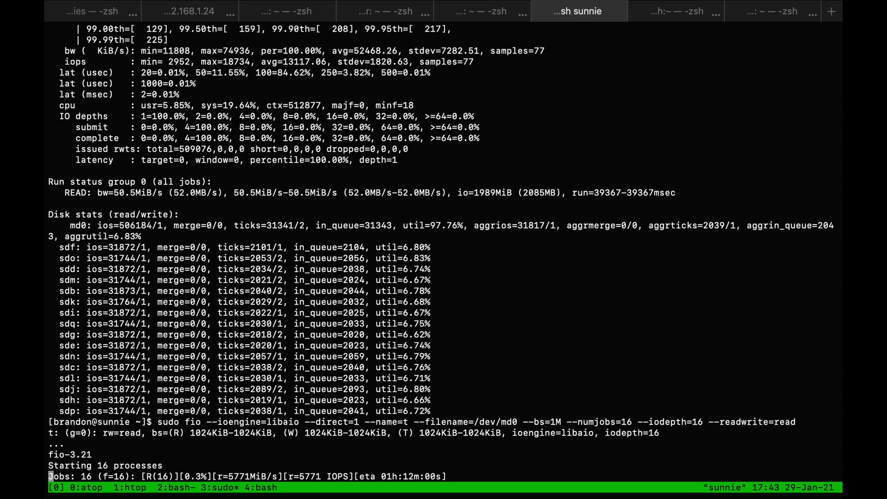
key("ctrl+b")
key("1")
key("ctrl+b")
key("2")
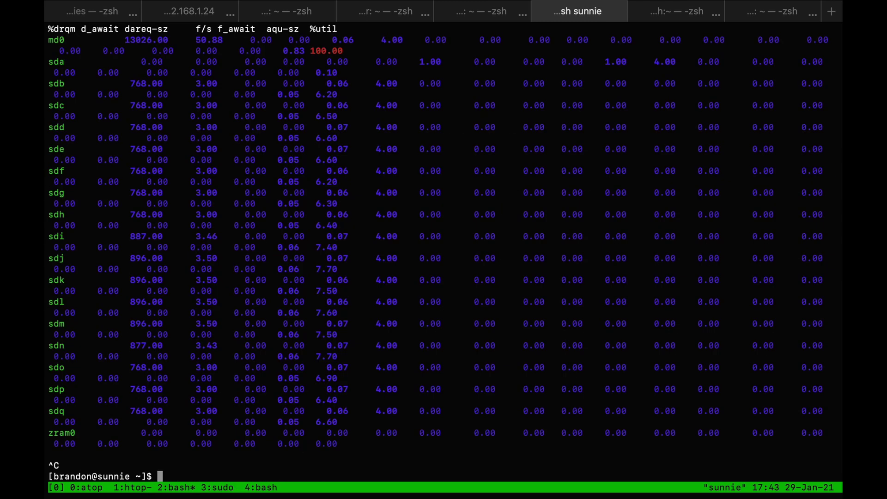
type("iostat -m 1")
key("Return")
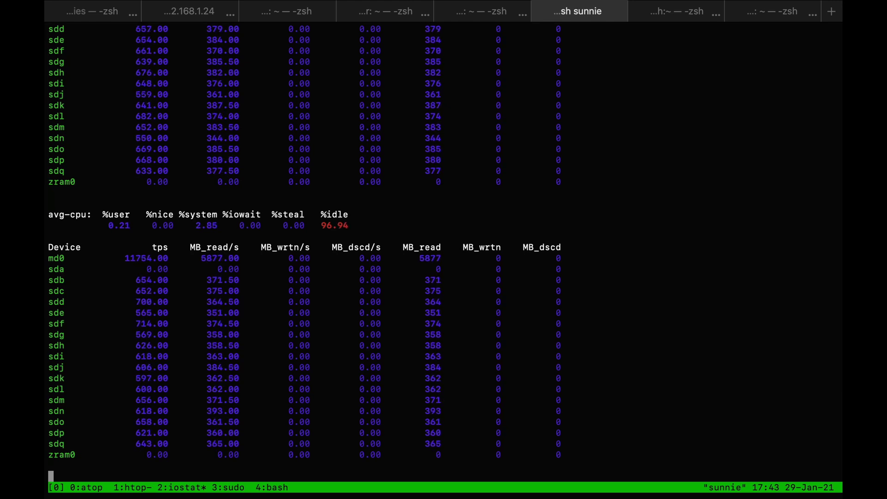
key("ctrl+b")
key("n")
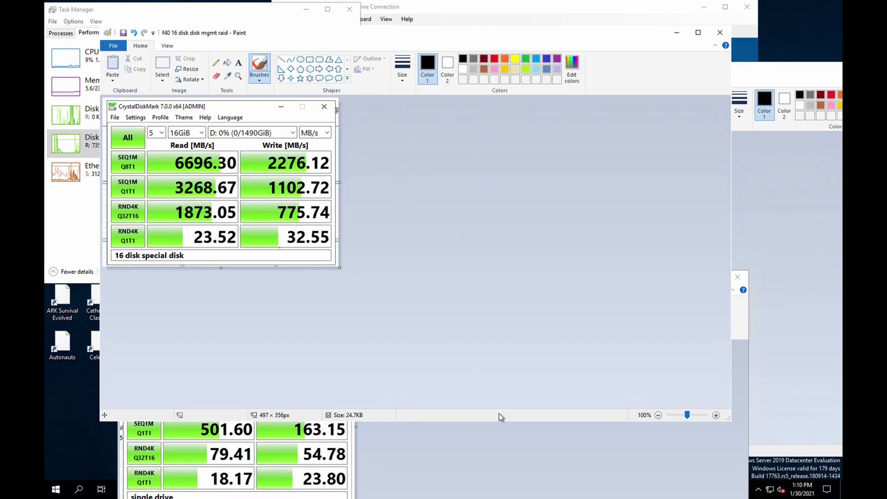
Step: Bring the single f40 and 16 f40 srorage spaces benchmark images forward to compare them with the disk management RAID results
left_click(539, 458)
left_click(776, 244)
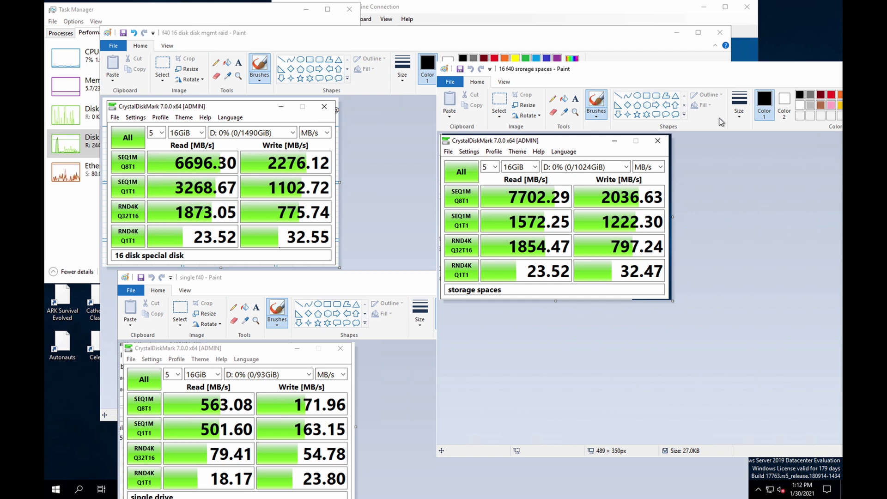
Step: Close all three benchmark images in Paint, discarding the changes to f40 16 disk disk mgmt raid
left_click(720, 32)
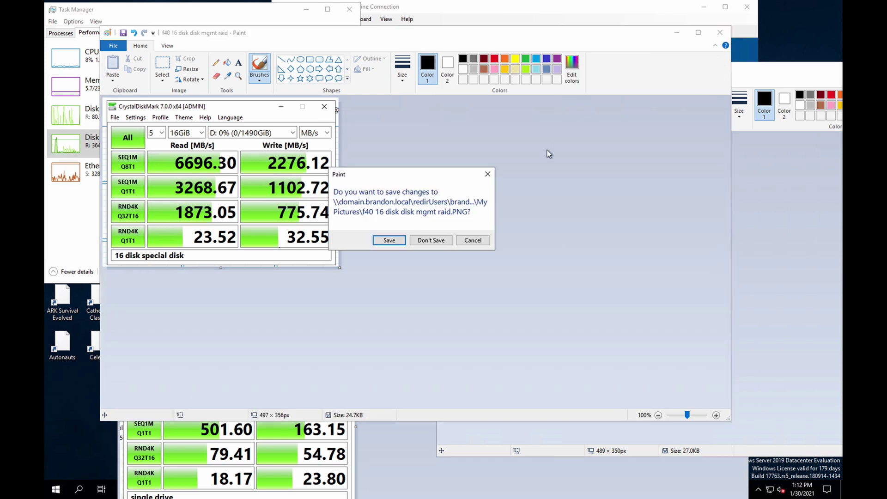
left_click(426, 242)
left_click(399, 331)
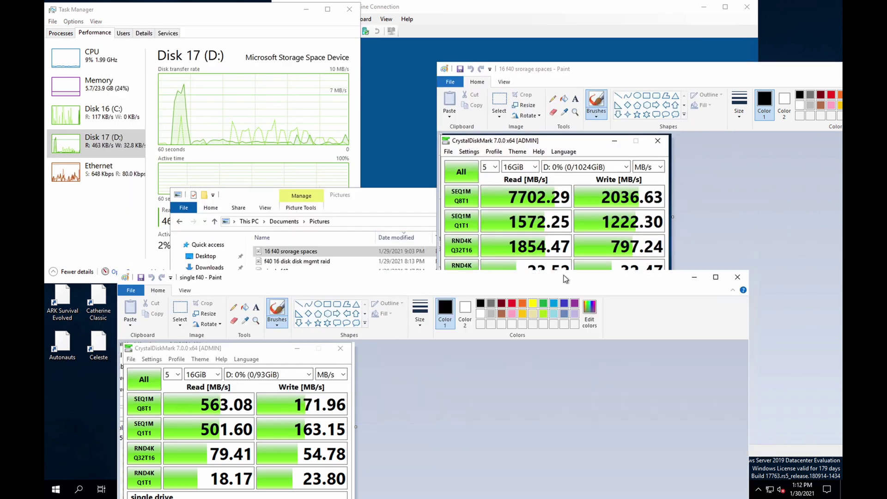
left_click(739, 278)
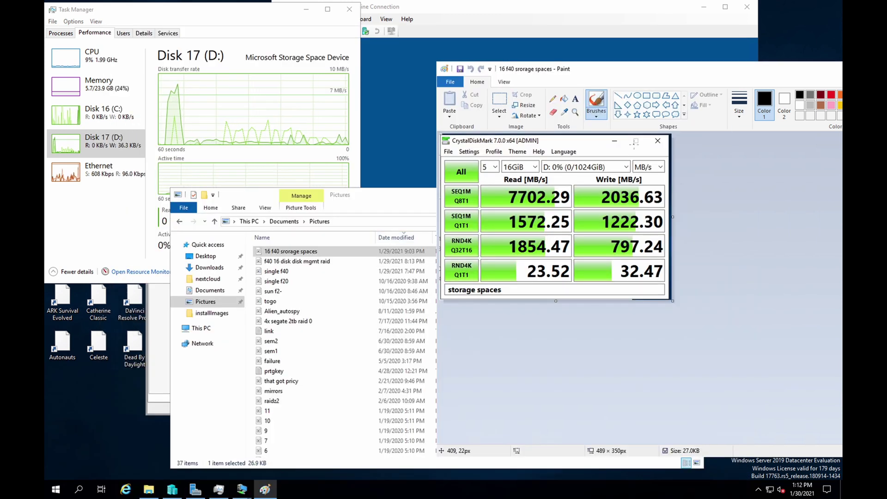
left_click_drag(697, 77, 264, 73)
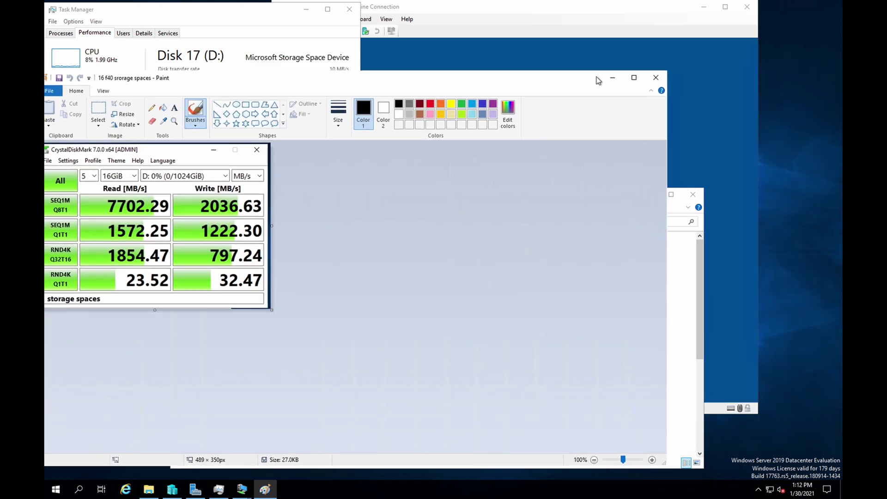
left_click(653, 75)
Step: Check the test2 virtual machine's display, and close the Pictures folder window
left_click(568, 121)
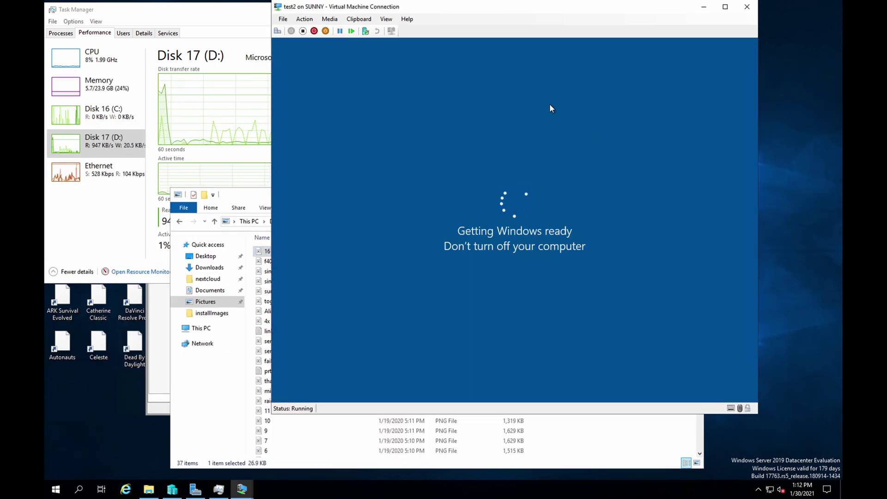
left_click(197, 393)
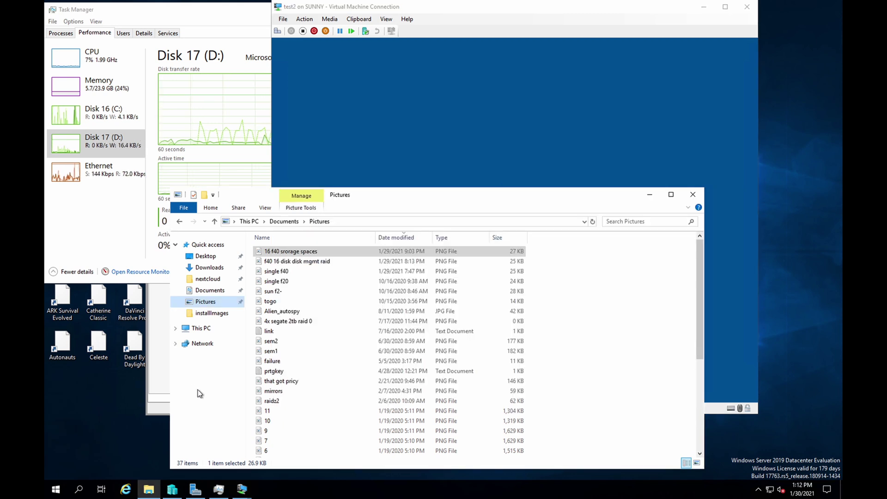
left_click(692, 195)
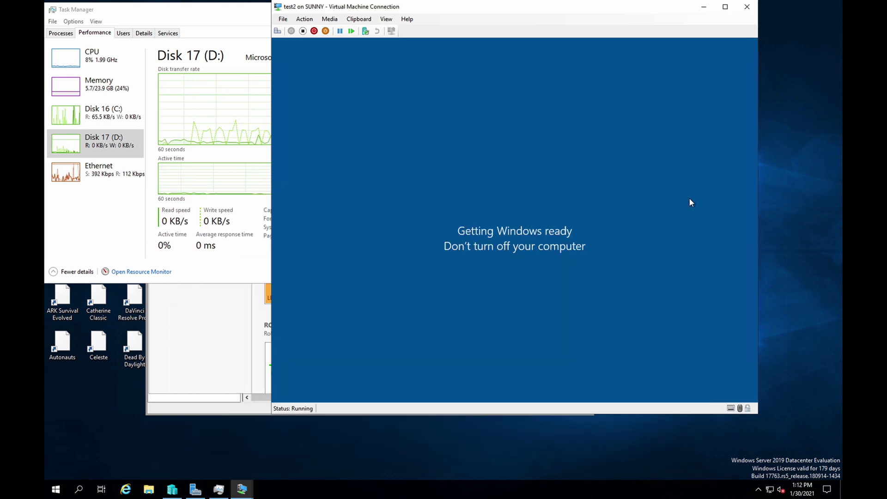
Step: Minimize the test2 virtual machine connection and move the Hyper-V Manager window beside Task Manager, in front of Server Manager
left_click(698, 7)
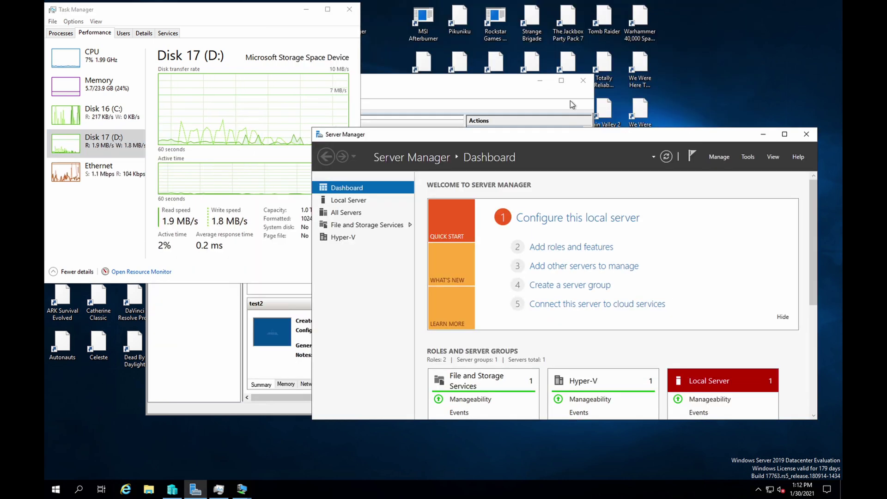
left_click_drag(419, 88, 613, 43)
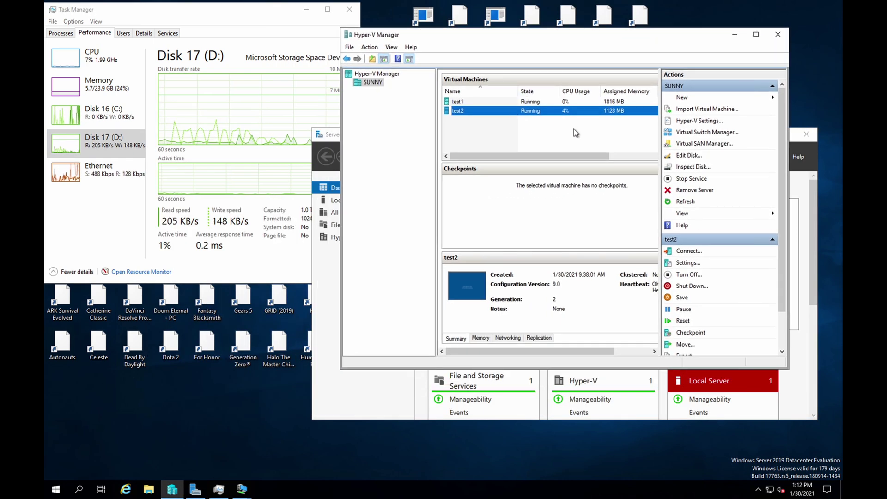
Step: Connect to the test1 virtual machine from Hyper-V Manager and restart its Windows guest with the Update and restart option
double_click(545, 101)
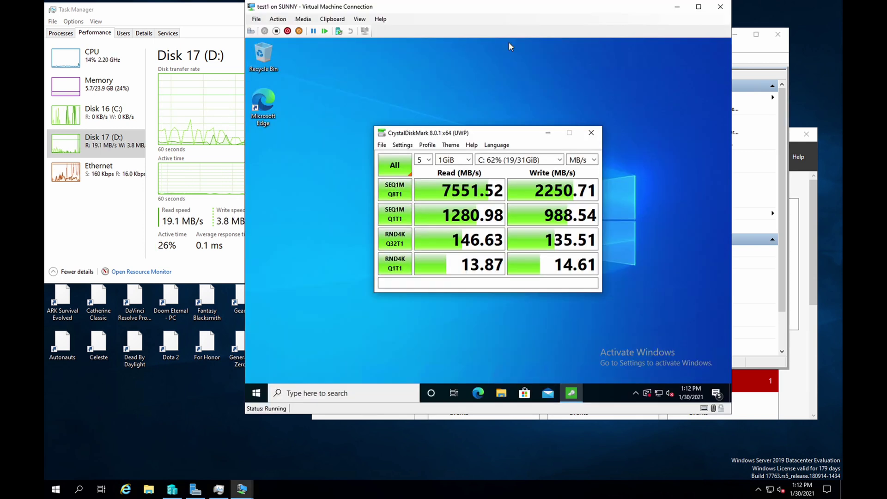
left_click_drag(458, 133, 537, 87)
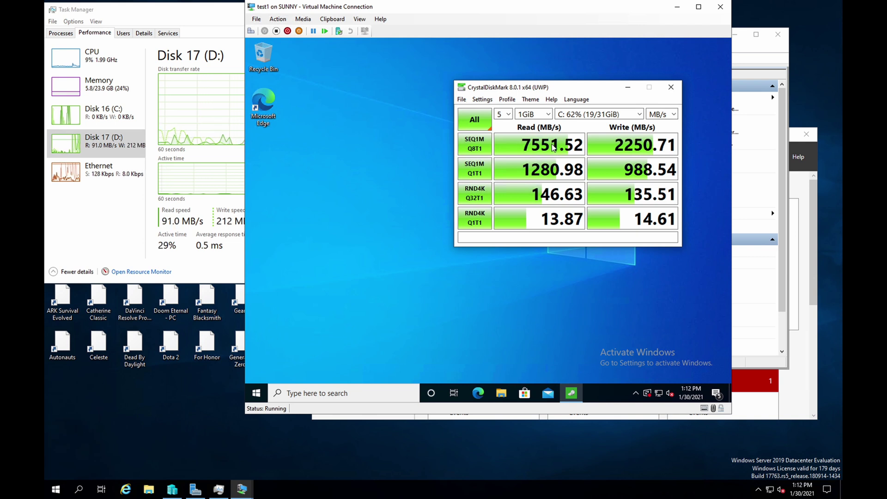
left_click(256, 392)
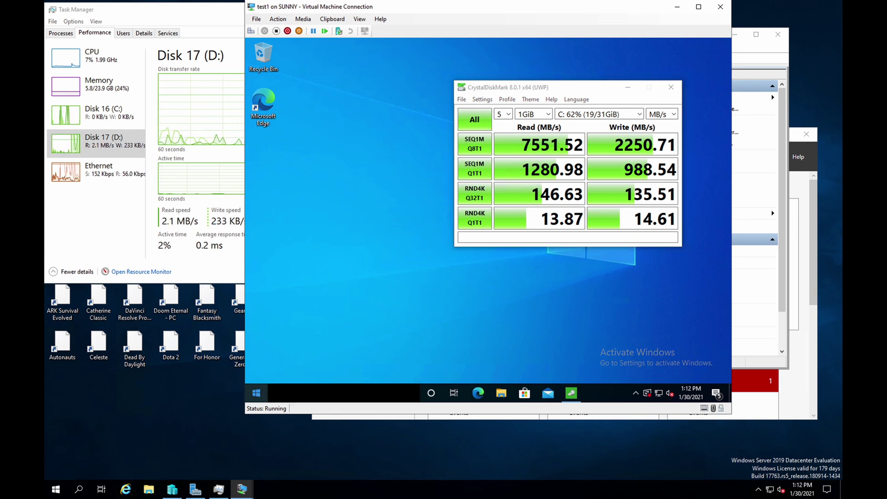
left_click(257, 371)
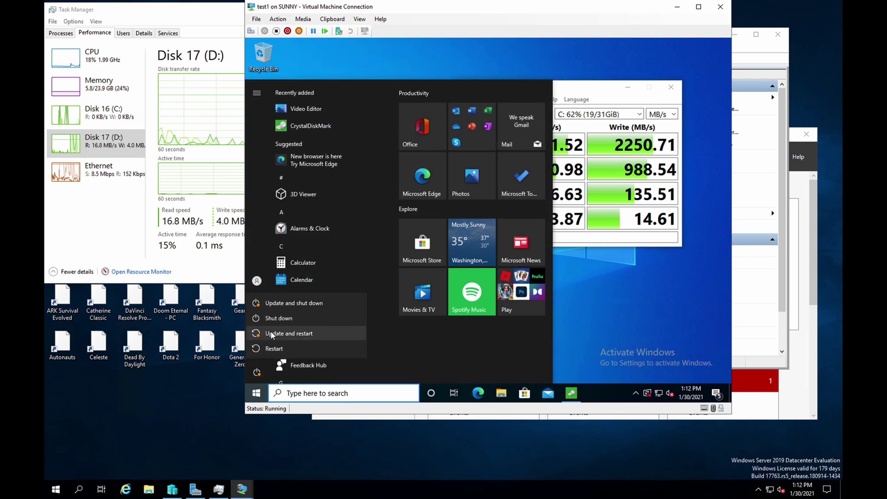
left_click(271, 333)
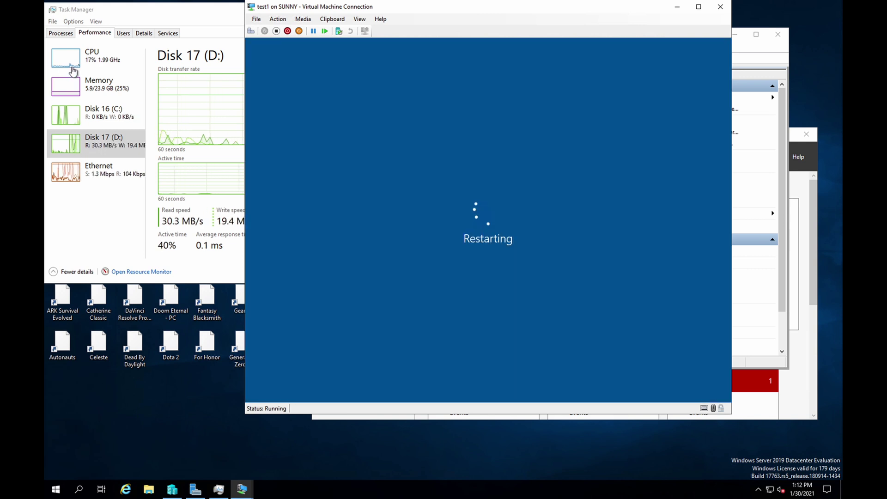
Step: Compare the host's CPU and Disk 17 (D:) activity in Task Manager while test1 updates, with Hyper-V Manager brought forward
left_click(72, 68)
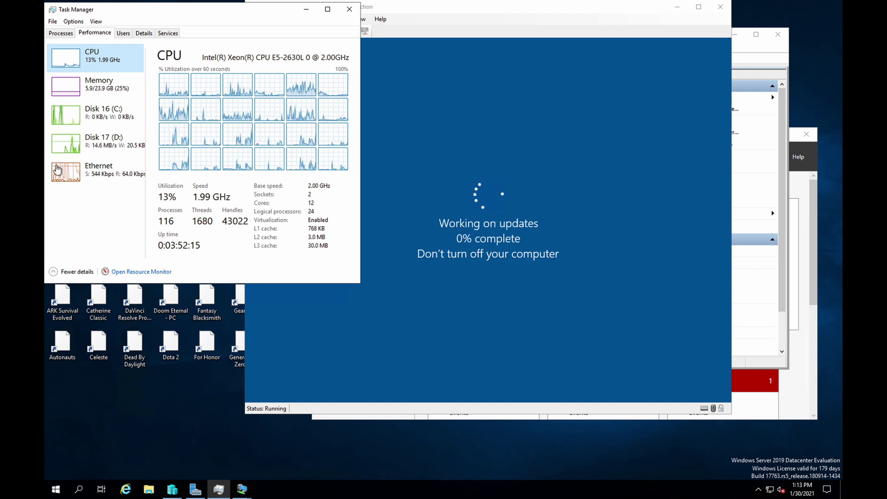
left_click(71, 147)
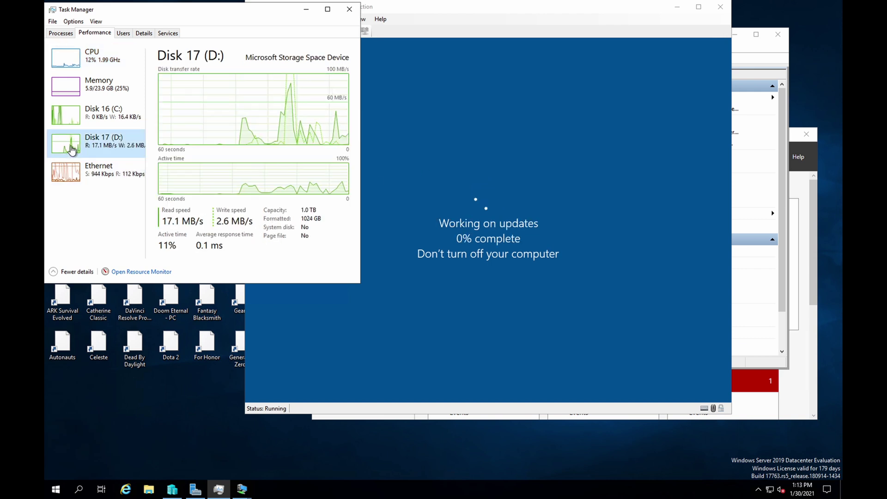
left_click(783, 303)
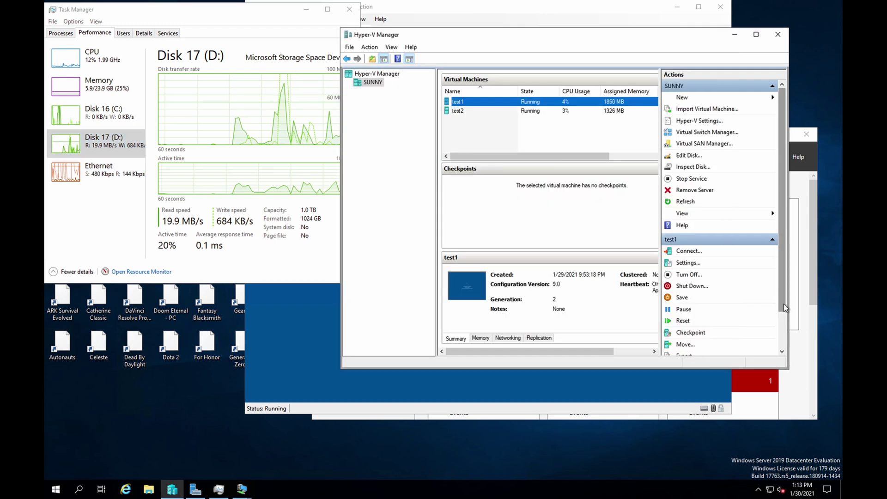
left_click(308, 207)
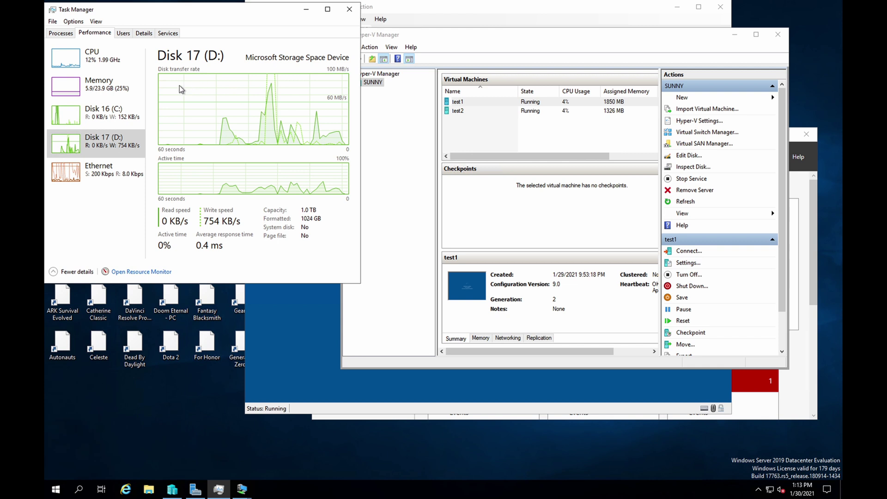
left_click(104, 66)
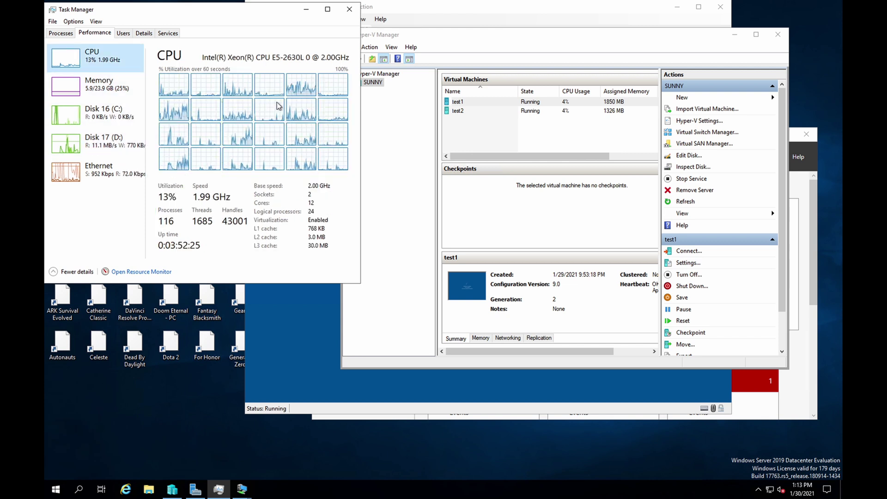
left_click(92, 140)
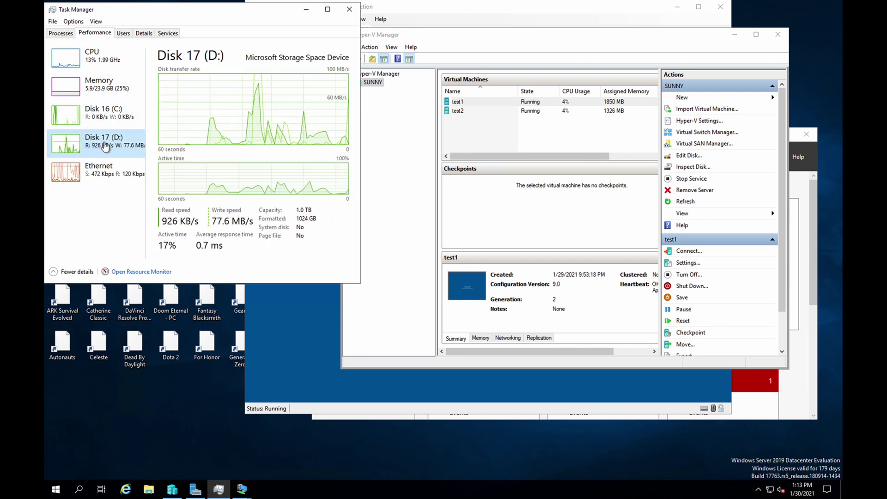
Step: Minimize Hyper-V Manager and the test1 connection, and open the test folder on New Volume (D:) in File Explorer
left_click(734, 34)
left_click(675, 8)
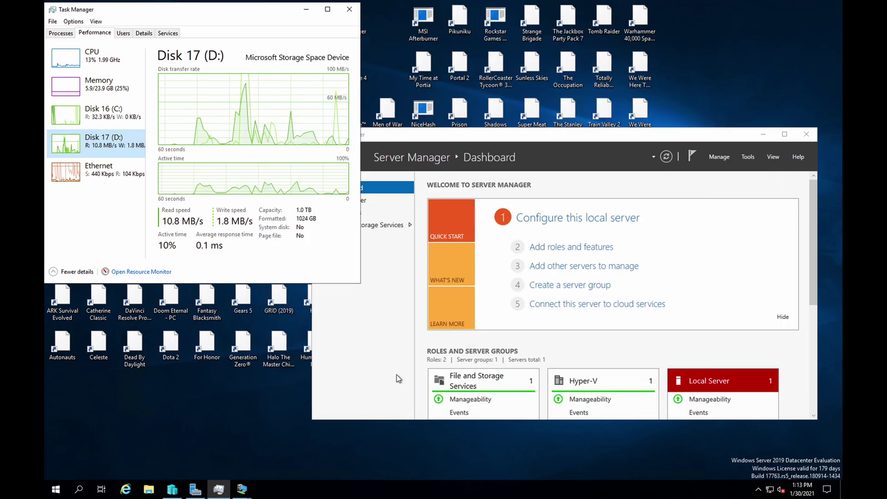
left_click(148, 490)
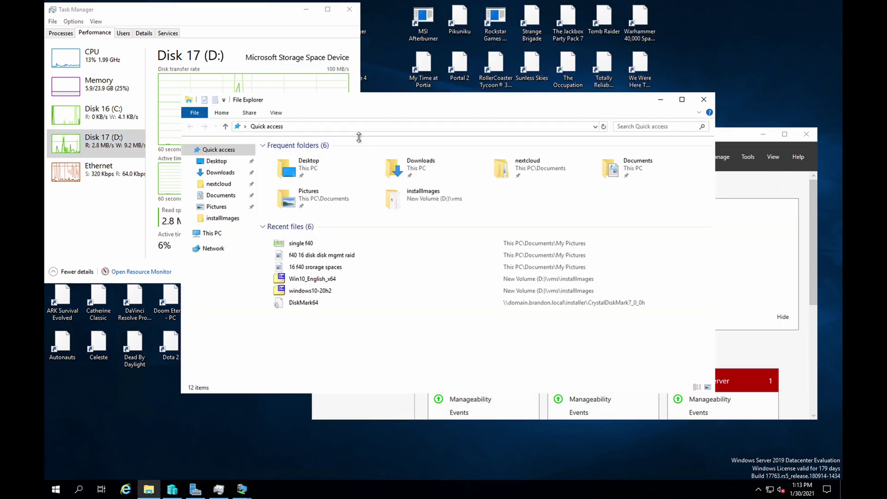
left_click(231, 233)
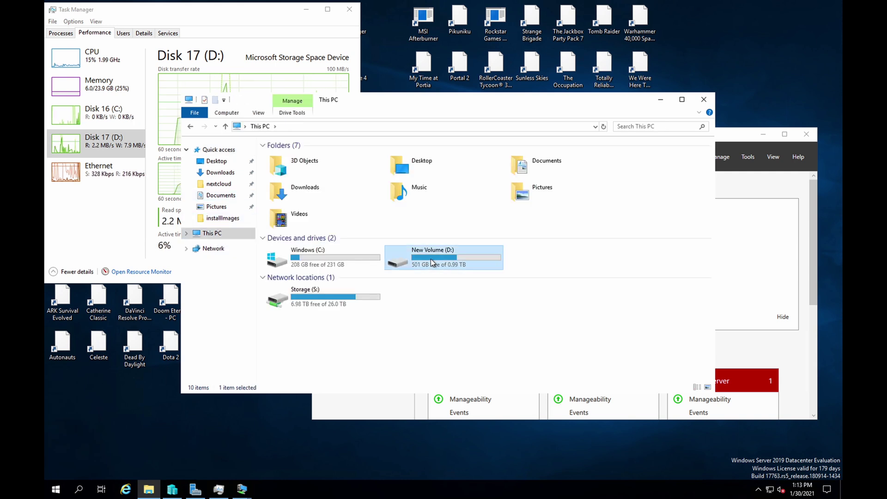
double_click(429, 255)
double_click(304, 157)
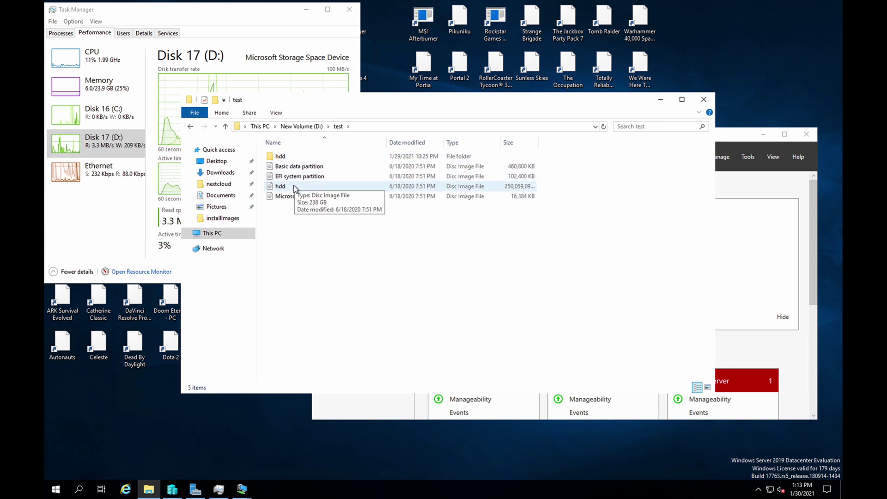
Step: Extract the hdd disc image into the hdd folder with 7-Zip, replacing all existing files, and watch Disk 17 (D:) in Task Manager
right_click(294, 187)
mouse_move(384, 215)
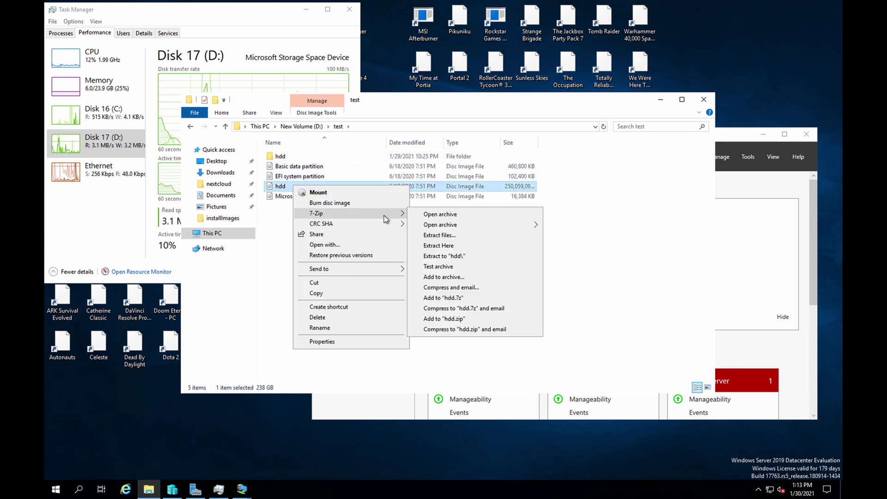
left_click(471, 256)
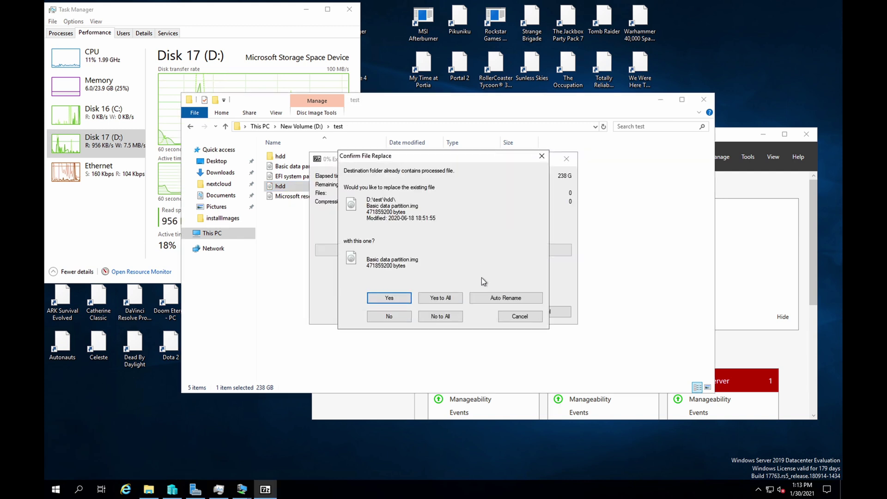
left_click(444, 298)
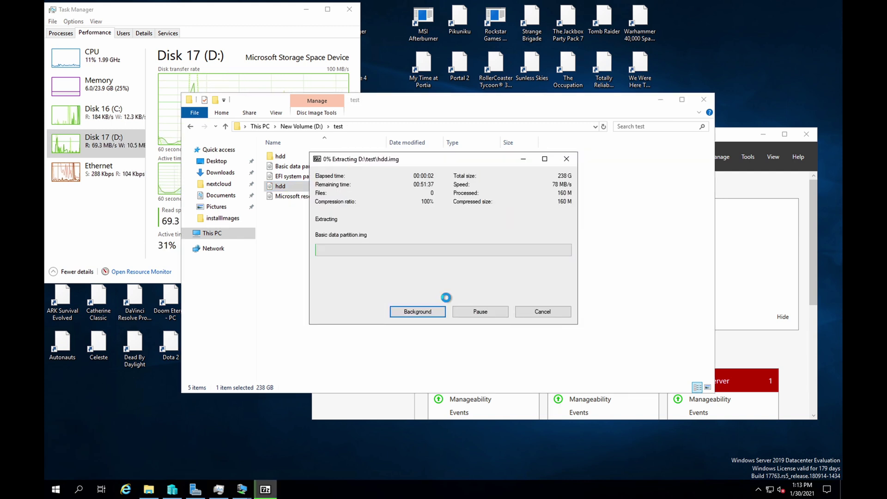
left_click(113, 222)
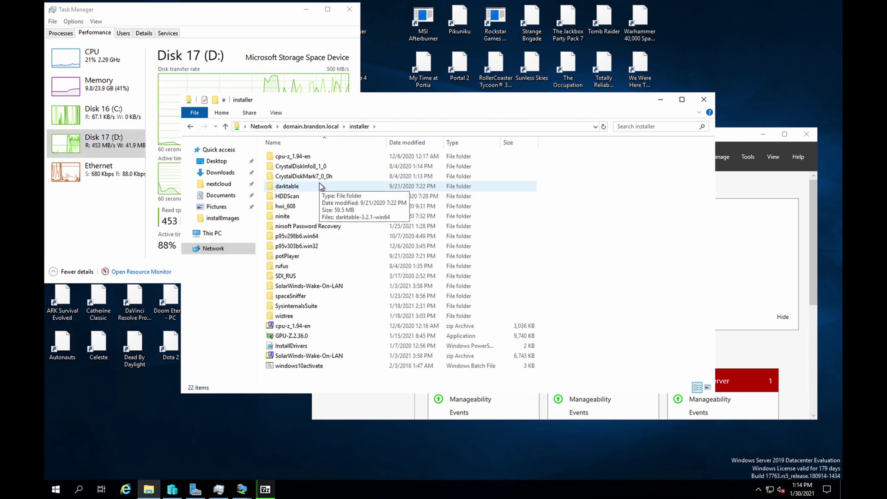
Step: Run HWiNFO64 from the hwi_608 folder of the network installer share in Sensors-only mode, allowing it through the security warnings
double_click(307, 206)
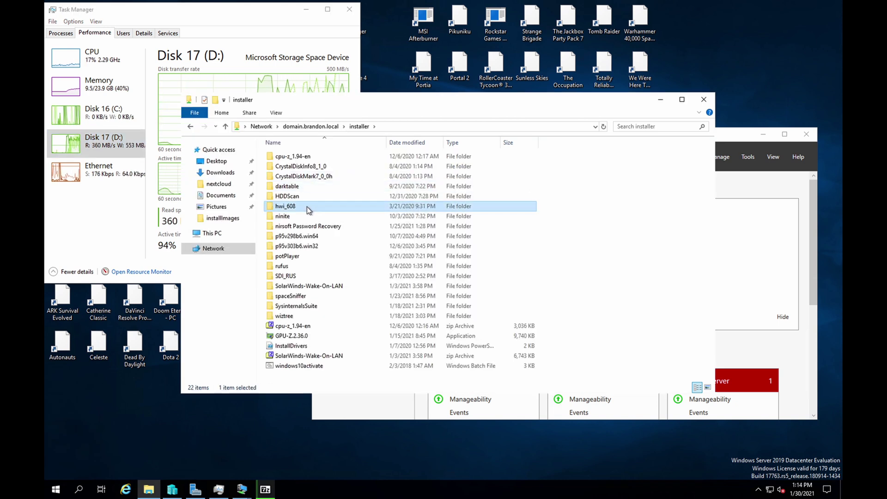
double_click(311, 178)
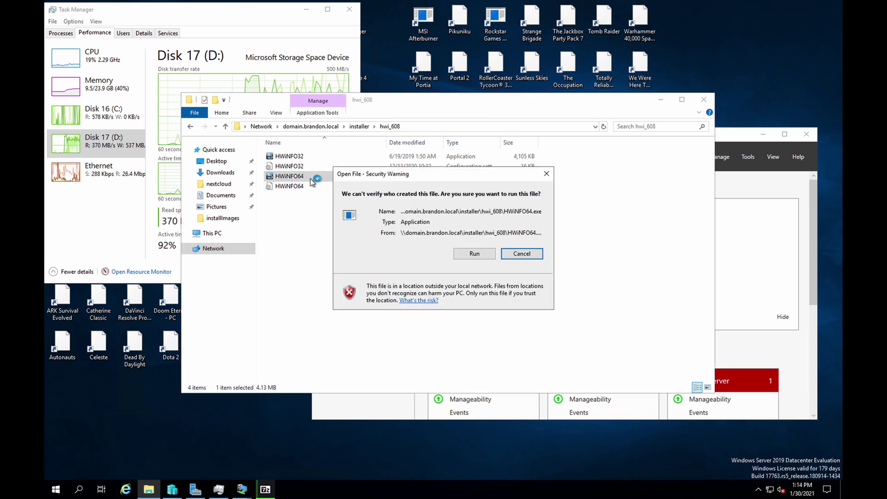
left_click(466, 253)
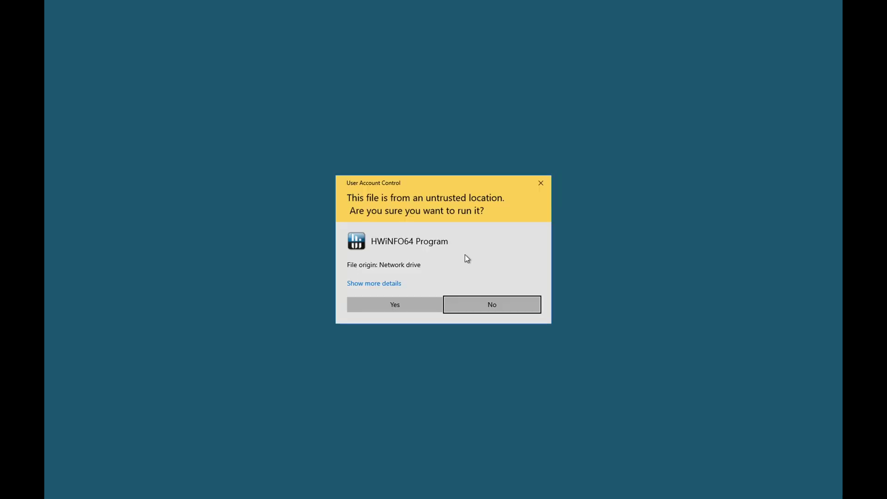
left_click(403, 303)
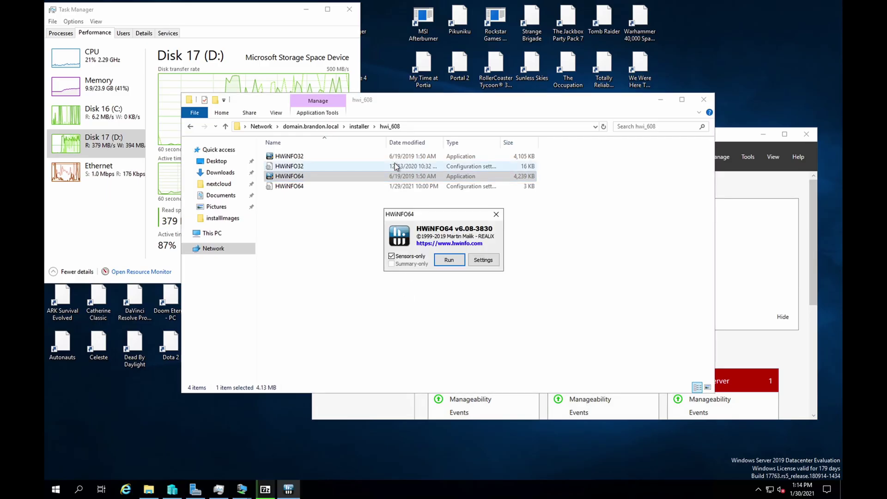
left_click(445, 255)
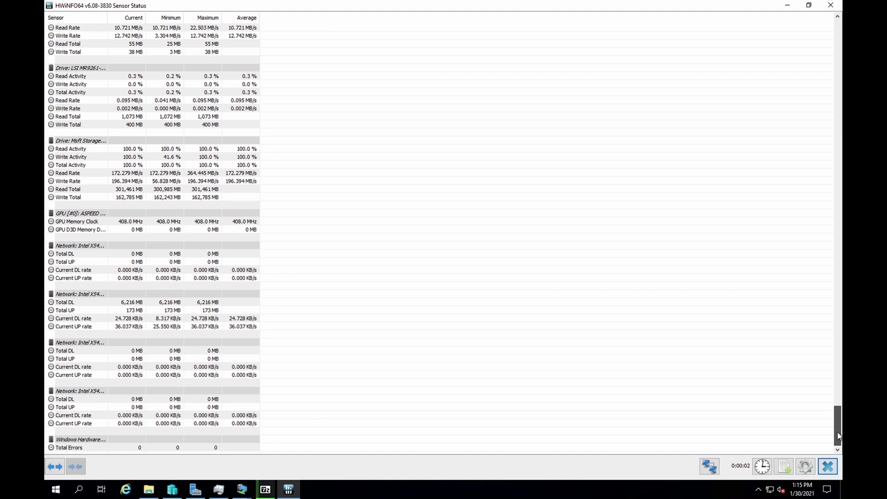
Step: Examine the individual SSDs' read and write rates and their S.M.A.R.T. host reads, host writes, remaining life and temperature
left_click_drag(838, 434, 838, 412)
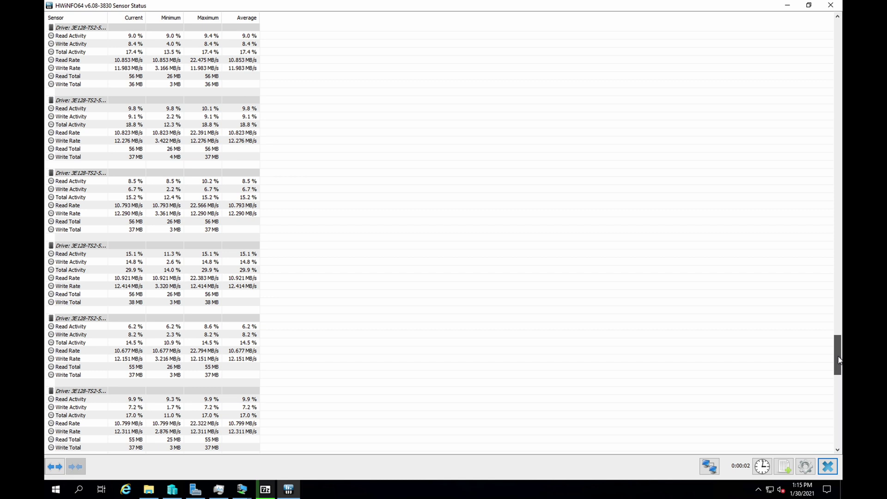
left_click_drag(839, 359, 839, 299)
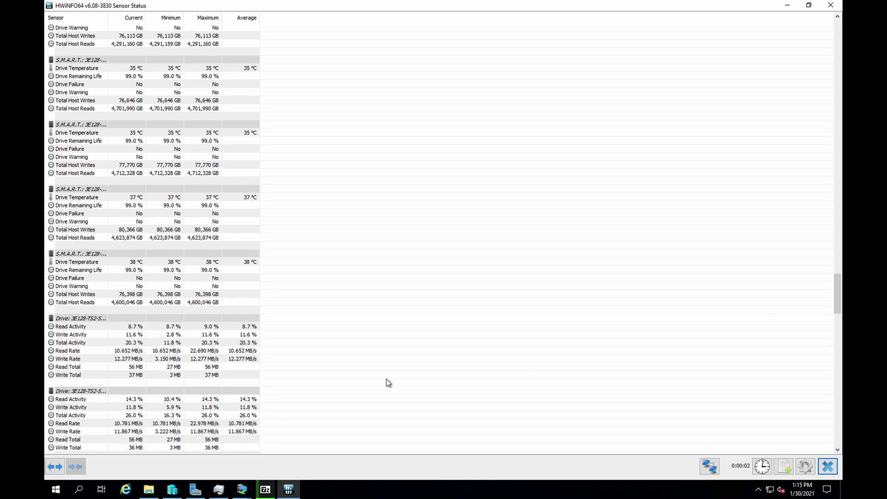
left_click(115, 239)
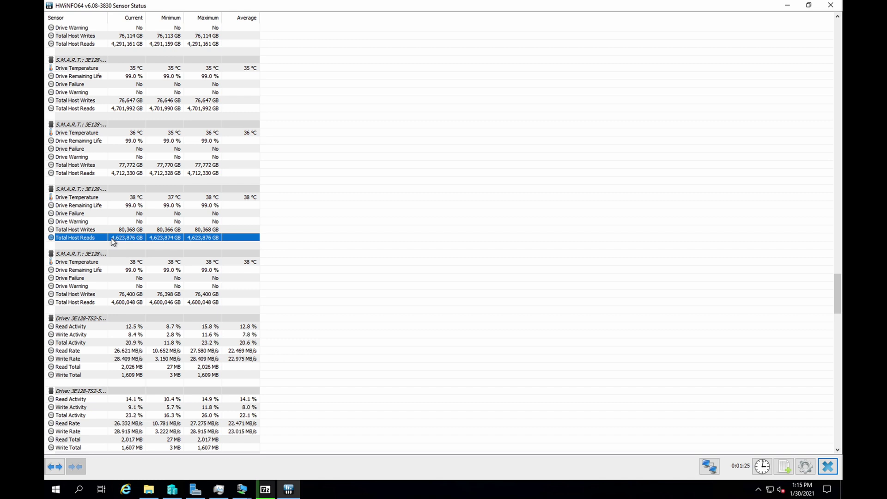
left_click(120, 230)
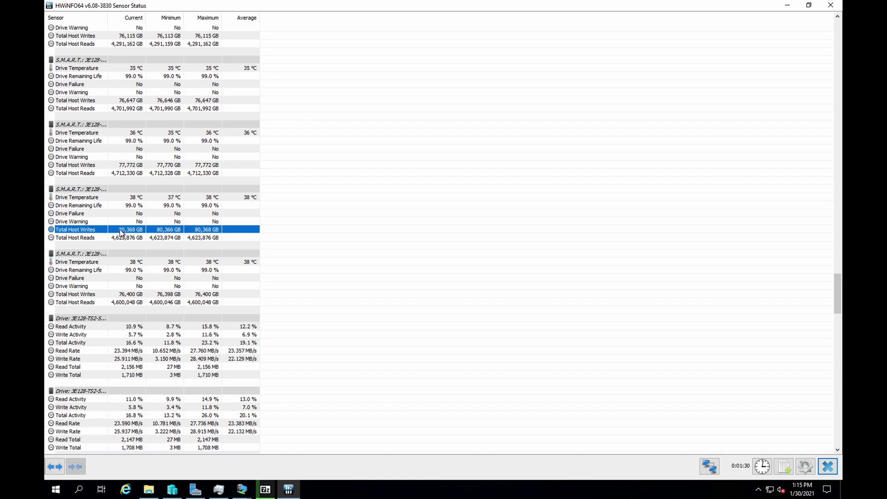
left_click(129, 205)
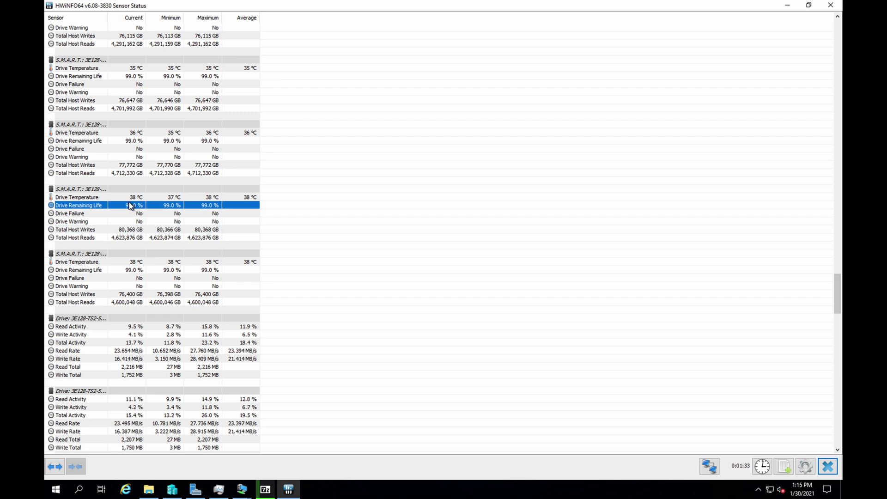
left_click(130, 199)
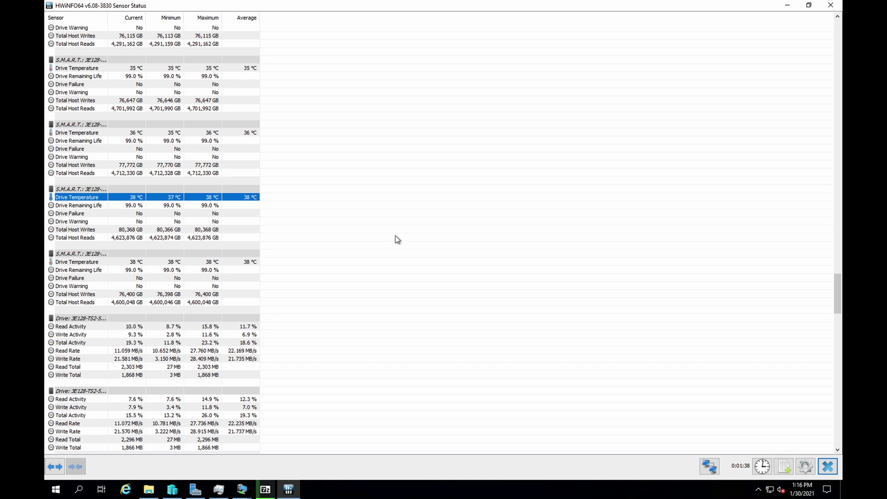
Step: Examine the PCH temperature, the memory channel temperatures and the CPU package and core readings of both processors
left_click(833, 286)
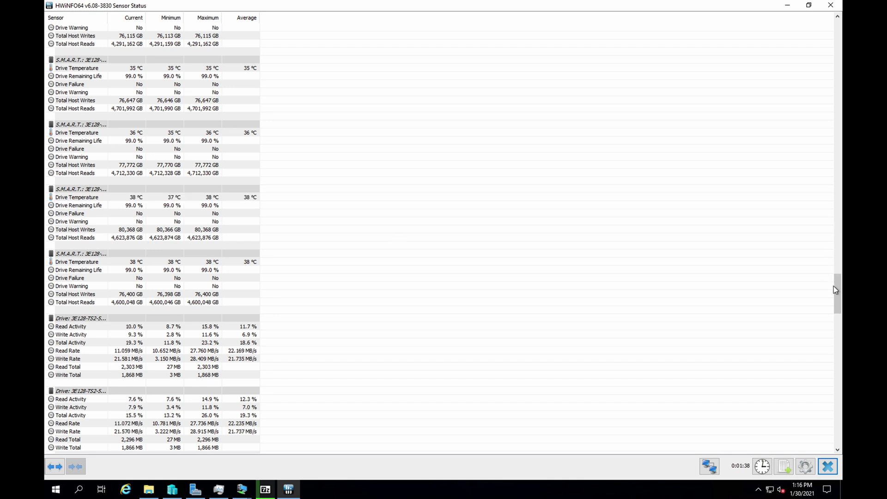
left_click_drag(839, 292, 833, 194)
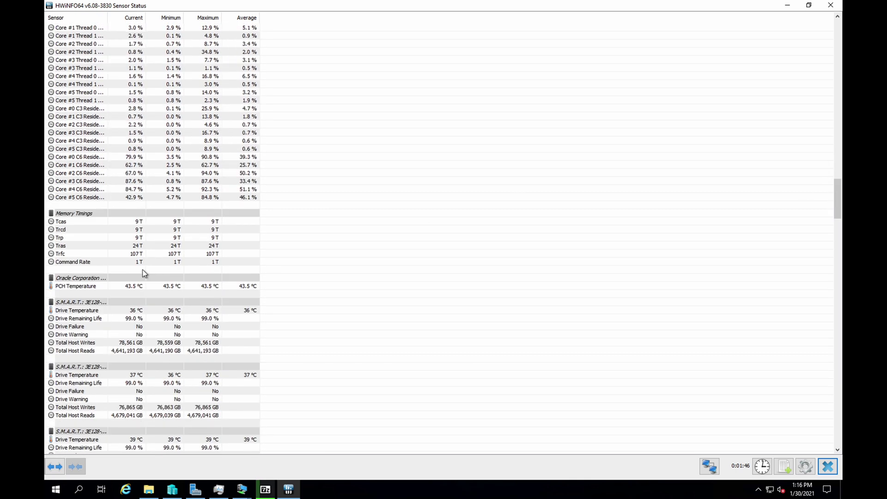
left_click(112, 287)
left_click_drag(838, 198, 831, 133)
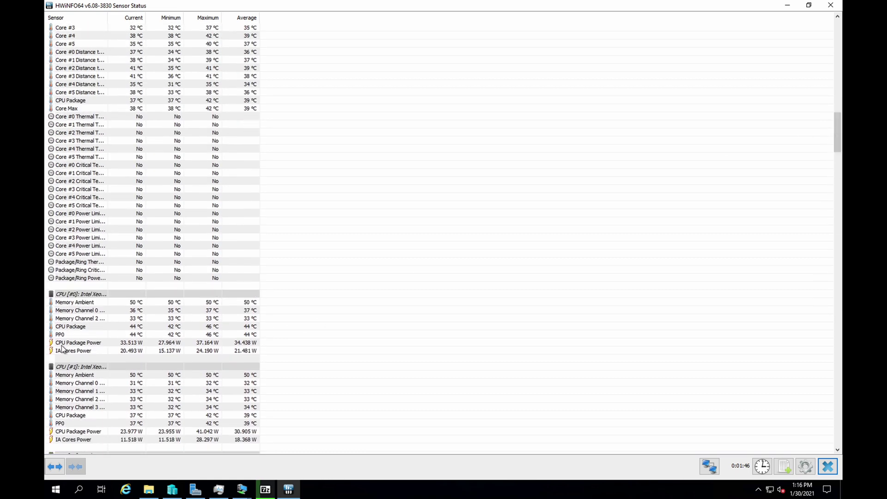
left_click(128, 399)
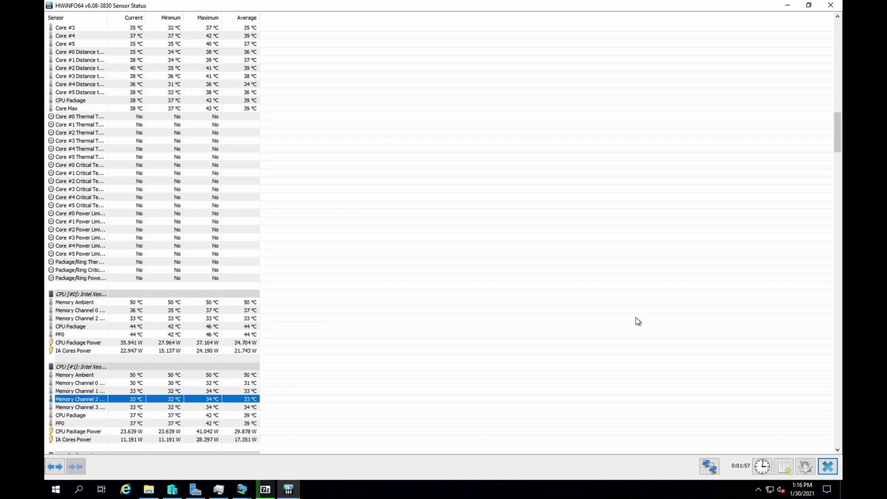
left_click_drag(835, 136, 835, 84)
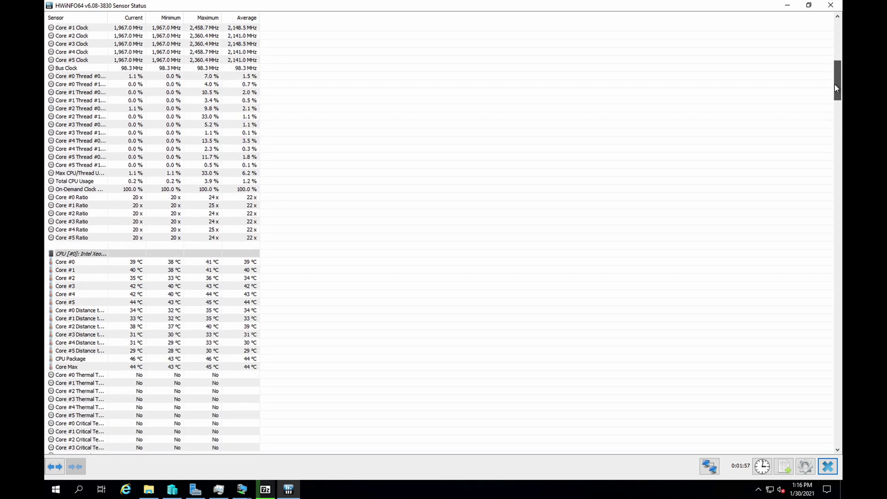
Step: Examine the CPU package power and IA cores power of both processors while the Prime95 self-test loads the system
left_click(80, 271)
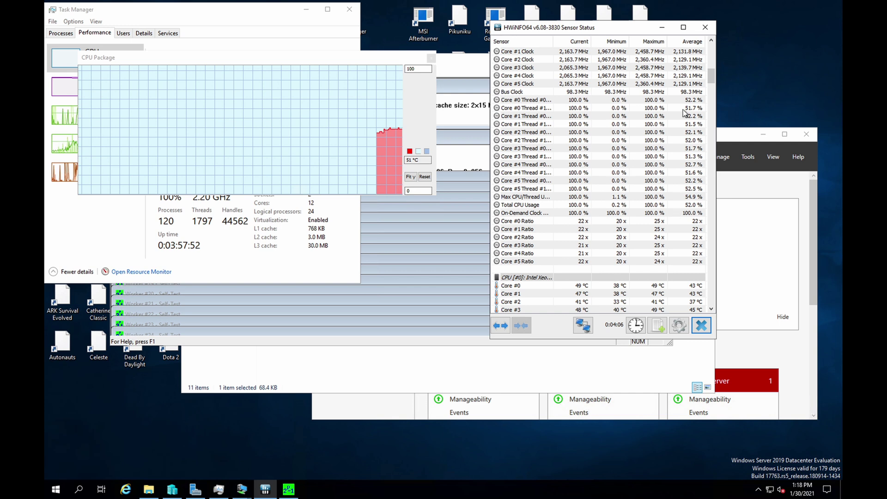
left_click_drag(713, 77, 701, 125)
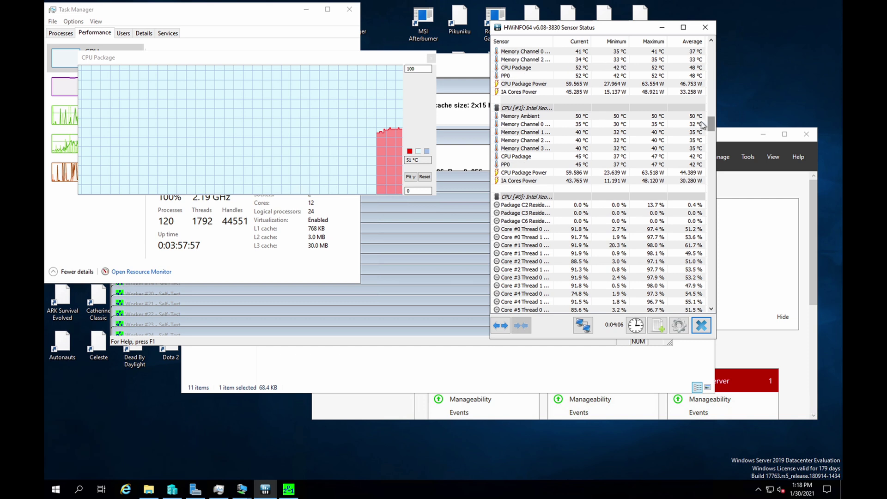
left_click(567, 180)
left_click(556, 169)
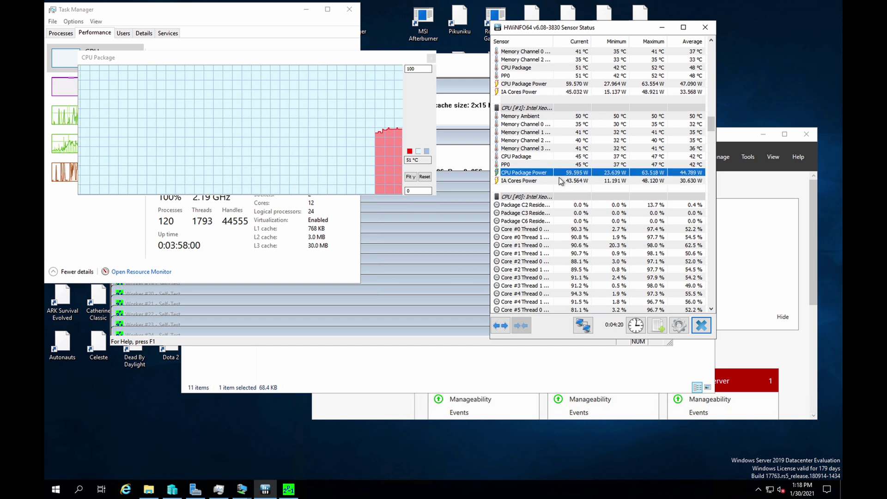
left_click(560, 180)
left_click(560, 92)
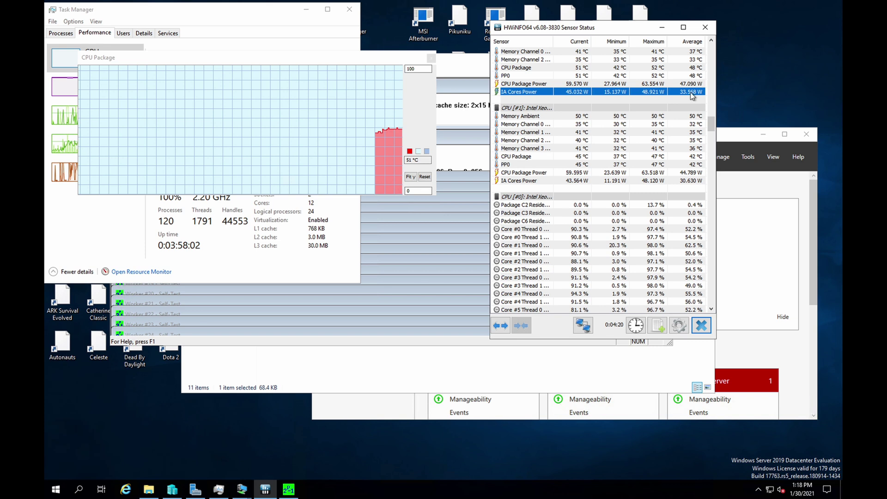
left_click_drag(711, 127, 712, 123)
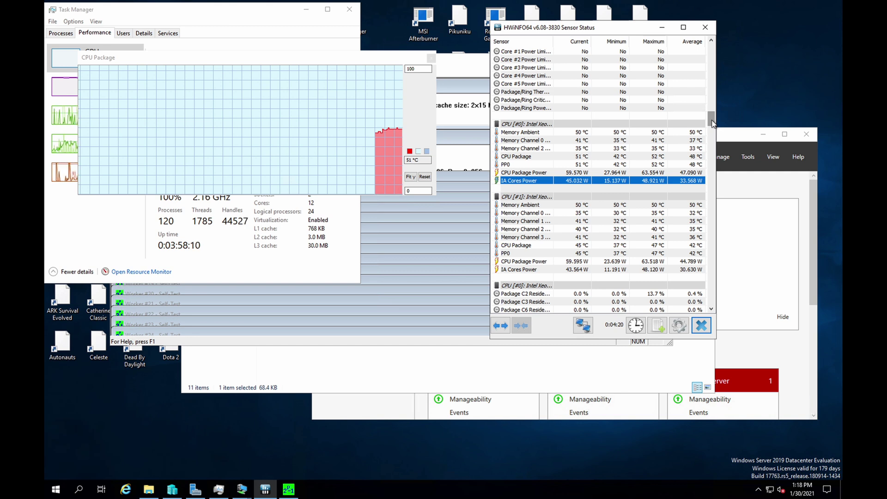
Step: Examine the overall CPU utilization, followed by the core temperatures, ratios, clocks and voltages under the stress load
left_click(98, 255)
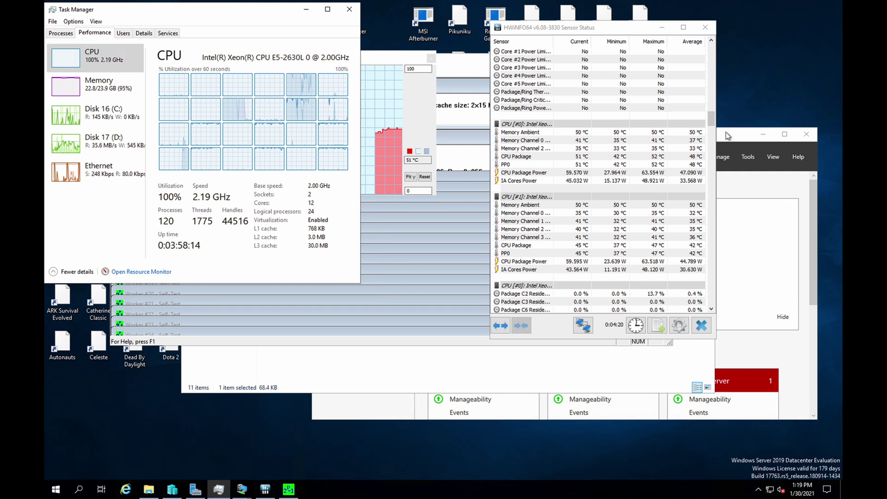
left_click_drag(710, 124, 711, 94)
scroll(710, 94, "up", 1)
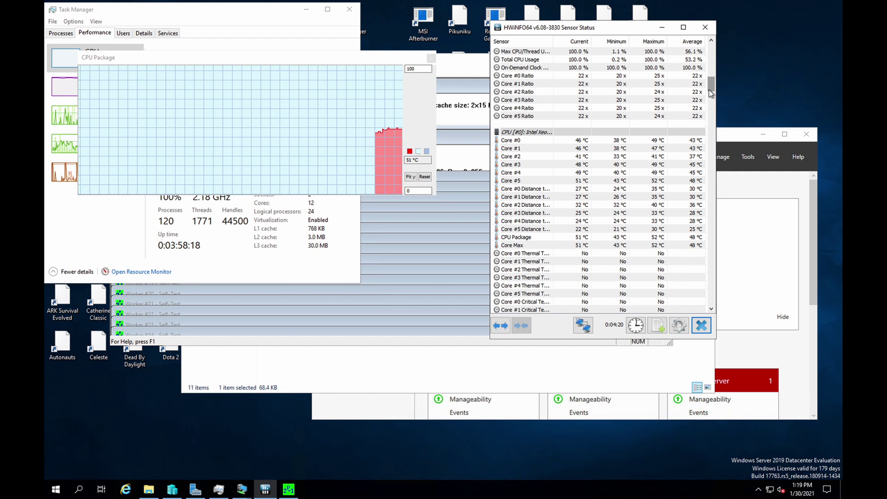
left_click_drag(710, 93, 708, 62)
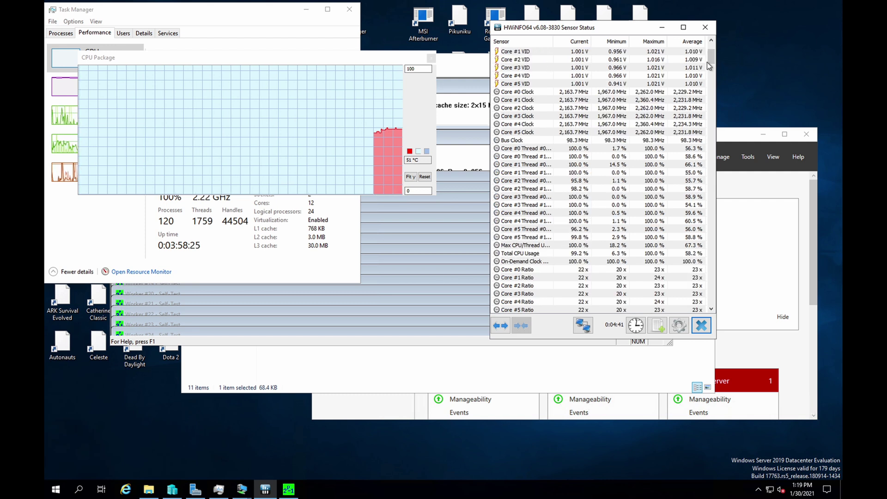
mouse_move(710, 61)
left_mouse_down()
mouse_move(711, 74)
mouse_move(710, 61)
left_mouse_up()
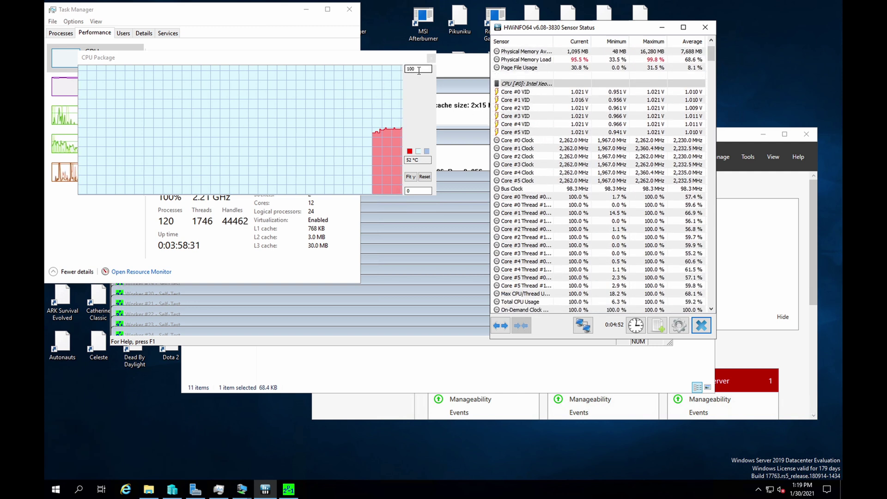
Step: Close the CPU Package temperature graph and spread the Prime95 and HWiNFO64 windows apart on the desktop
left_click(445, 59)
left_click_drag(463, 63, 462, 142)
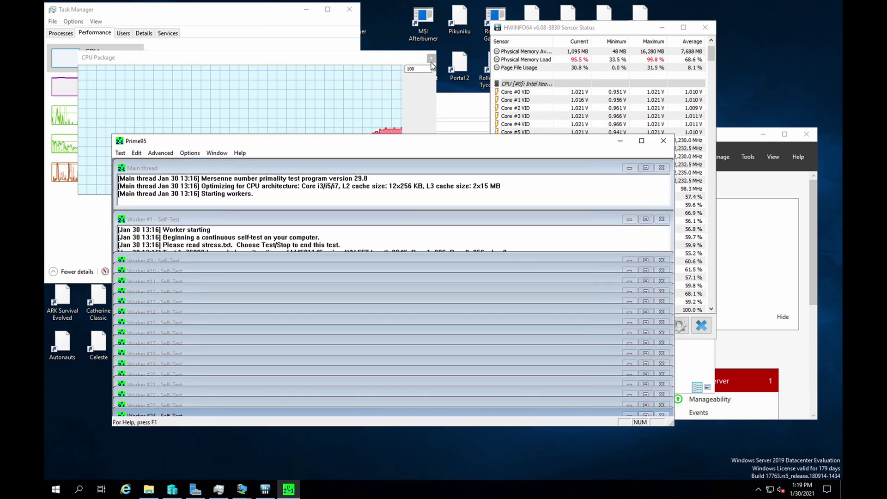
left_click(431, 59)
left_click_drag(517, 29, 612, 24)
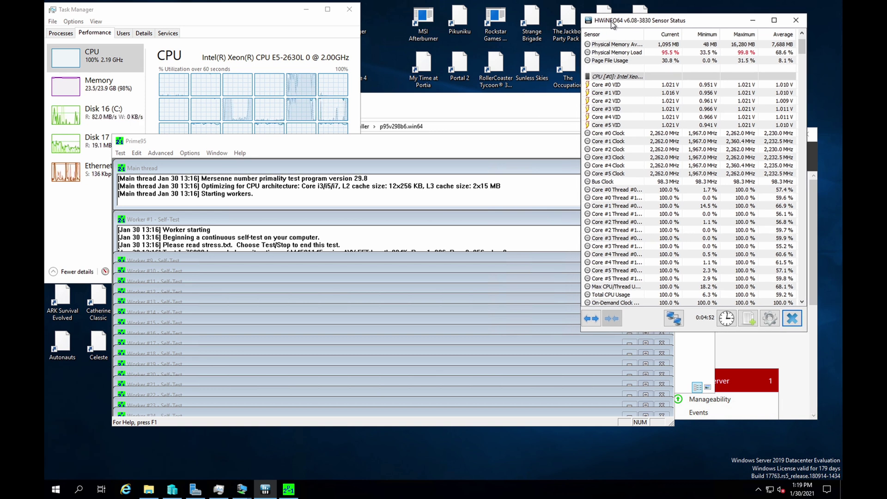
Step: Display the Disk 17 (D:) performance in Task Manager and close the Prime95 window
left_click(89, 224)
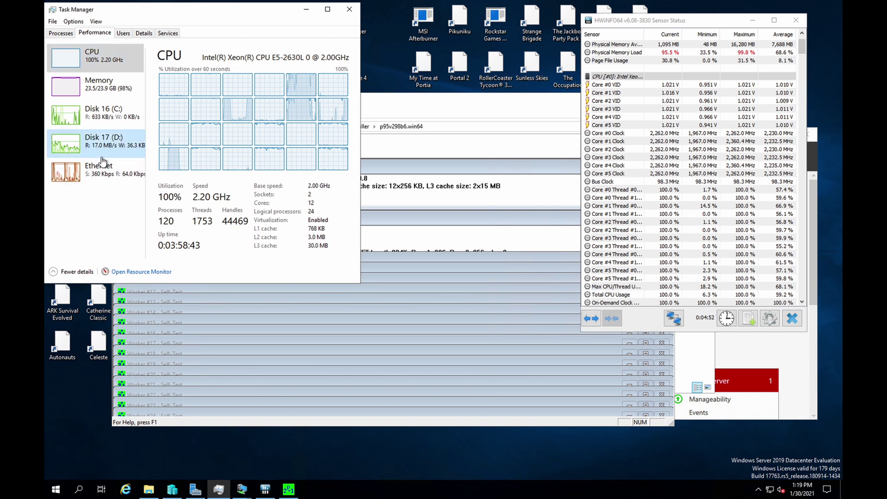
left_click(97, 141)
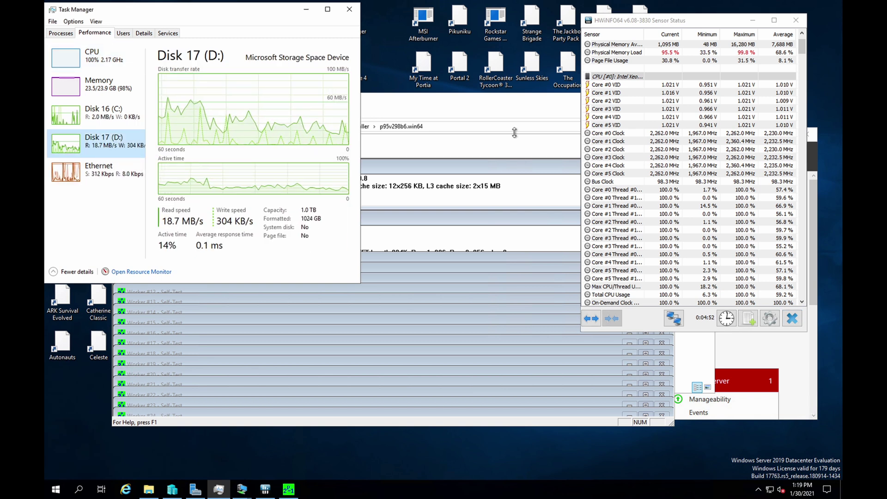
left_click(516, 104)
left_click(584, 422)
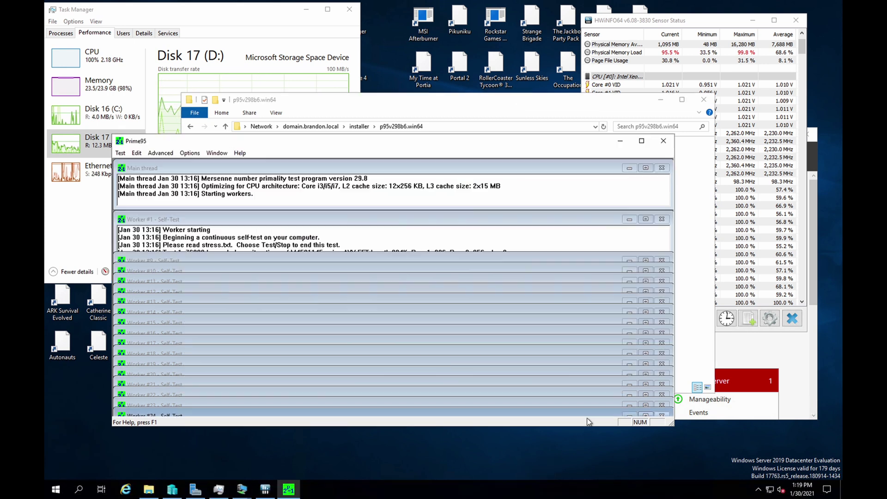
left_click(664, 138)
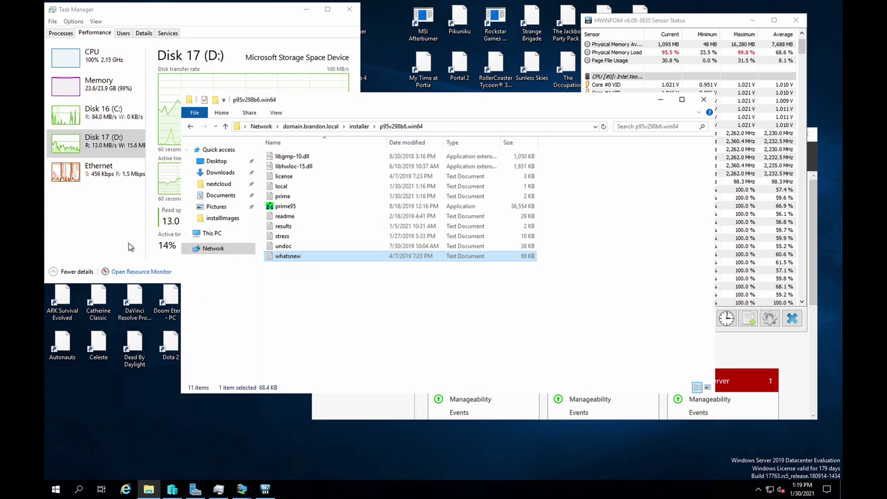
Step: Check the memory usage and the Disk 17 (D:) transfer rate in Task Manager
left_click(110, 223)
left_click(98, 83)
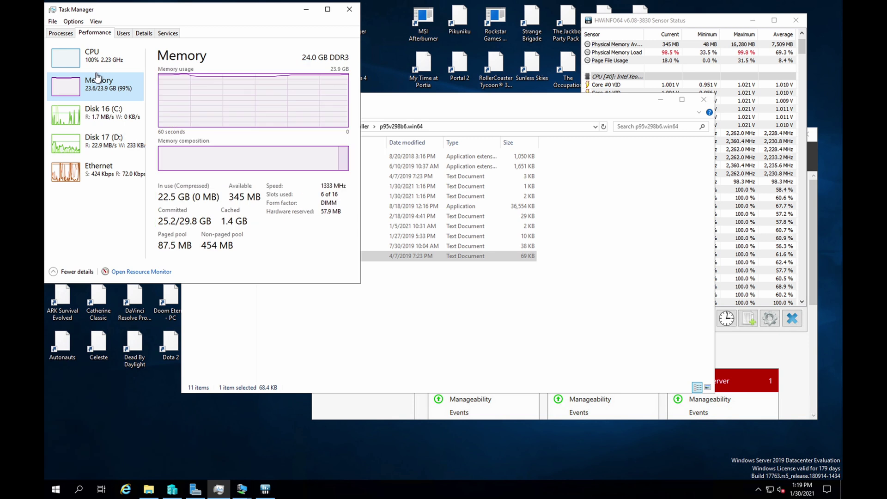
left_click(104, 140)
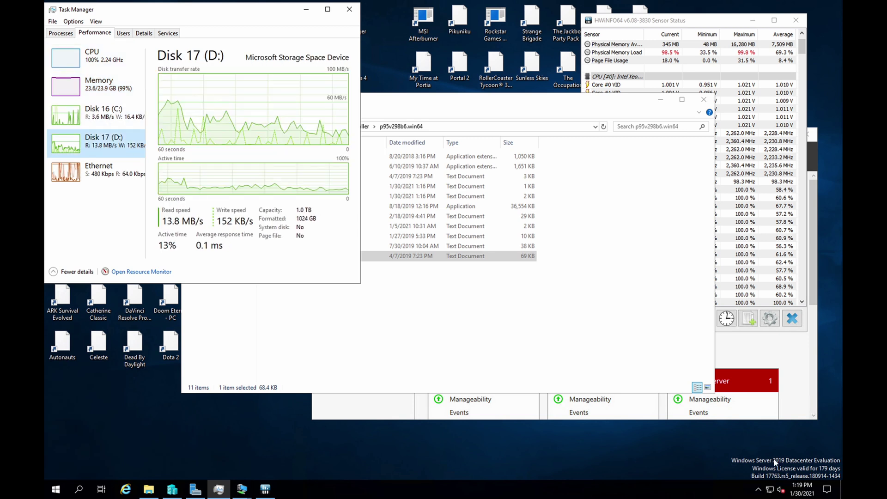
Step: Stop the Prime95 stress test that is still running in the background
left_click(758, 489)
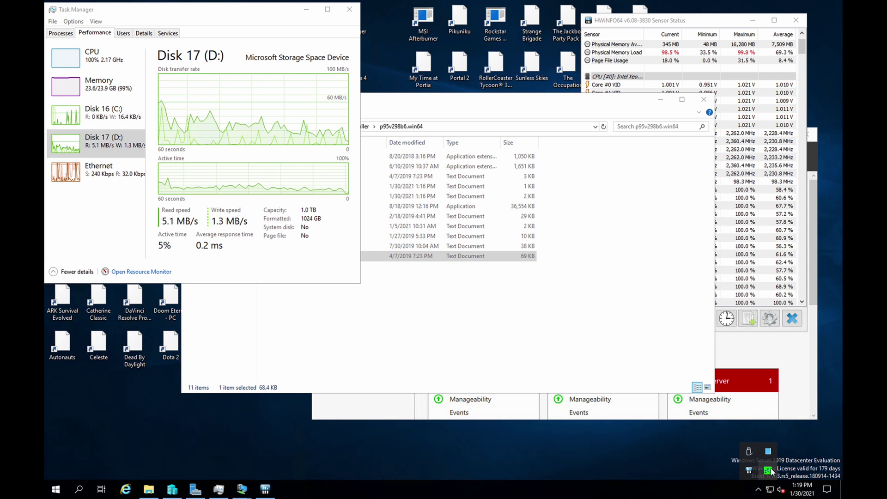
right_click(767, 470)
left_click(767, 471)
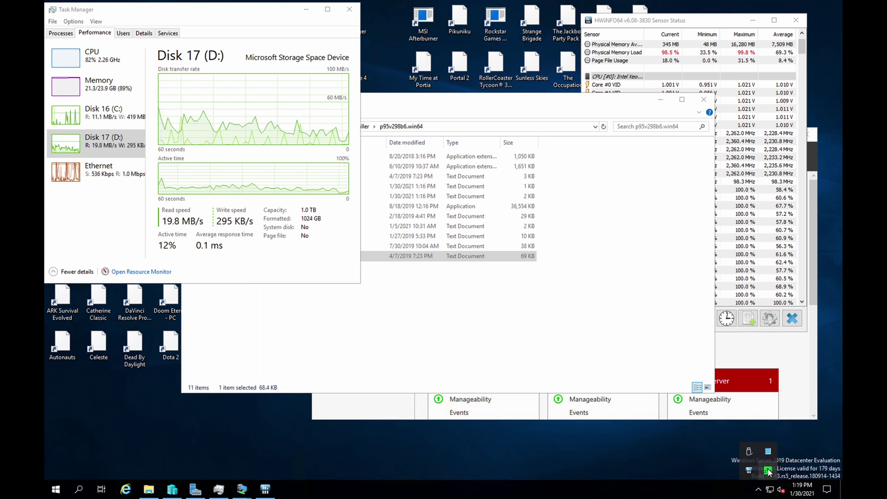